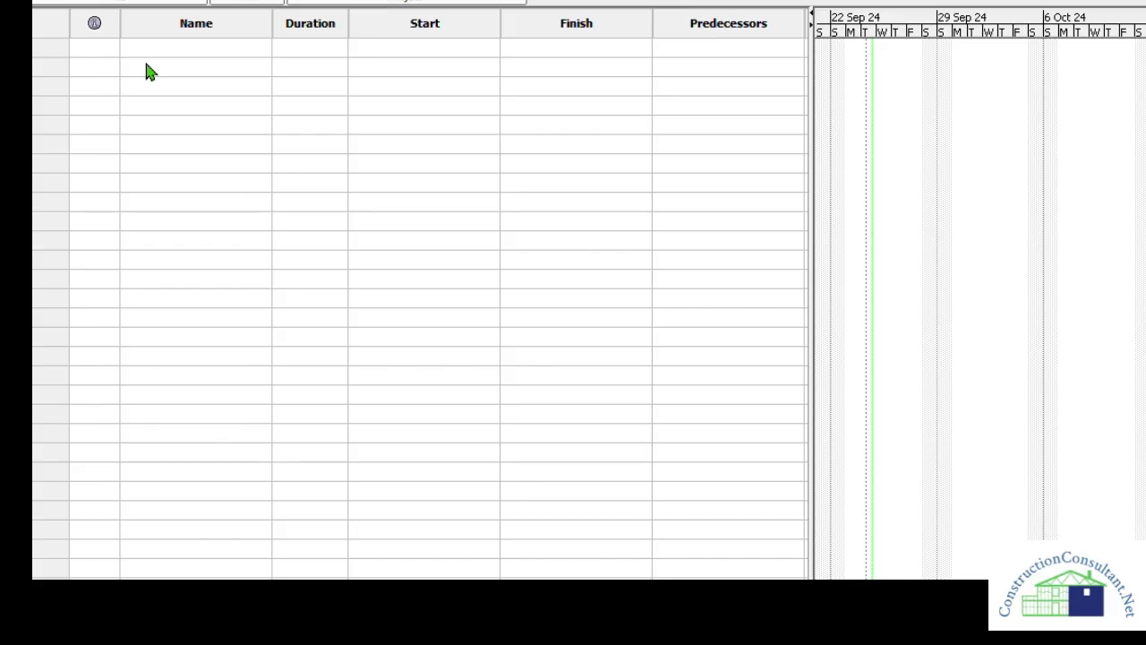
Step: Enter the tasks demo, foundation, framing and plumbing in the first four rows of the schedule
left_click(147, 67)
type("demo")
key("Return")
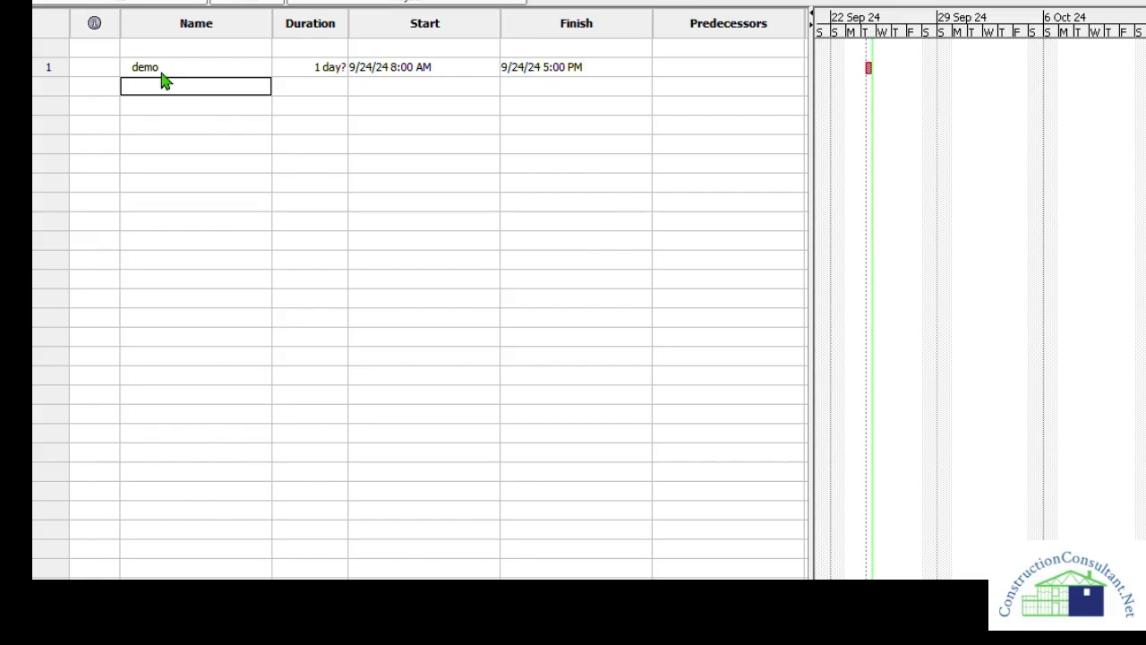
type("foundation")
key("Return")
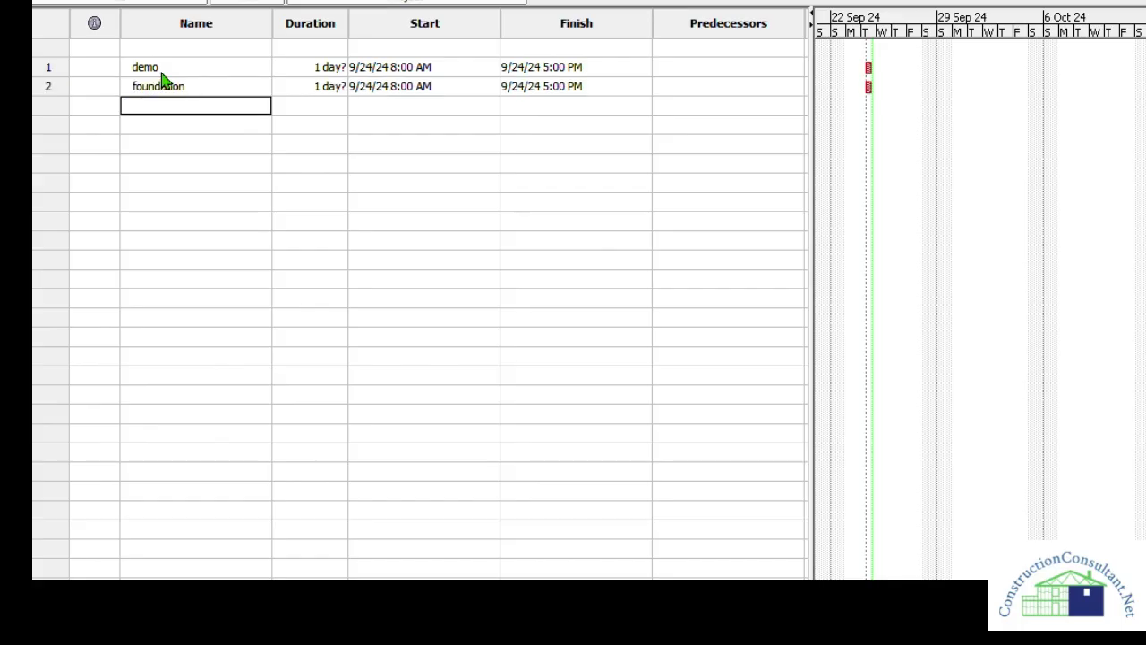
type("framing")
key("Return")
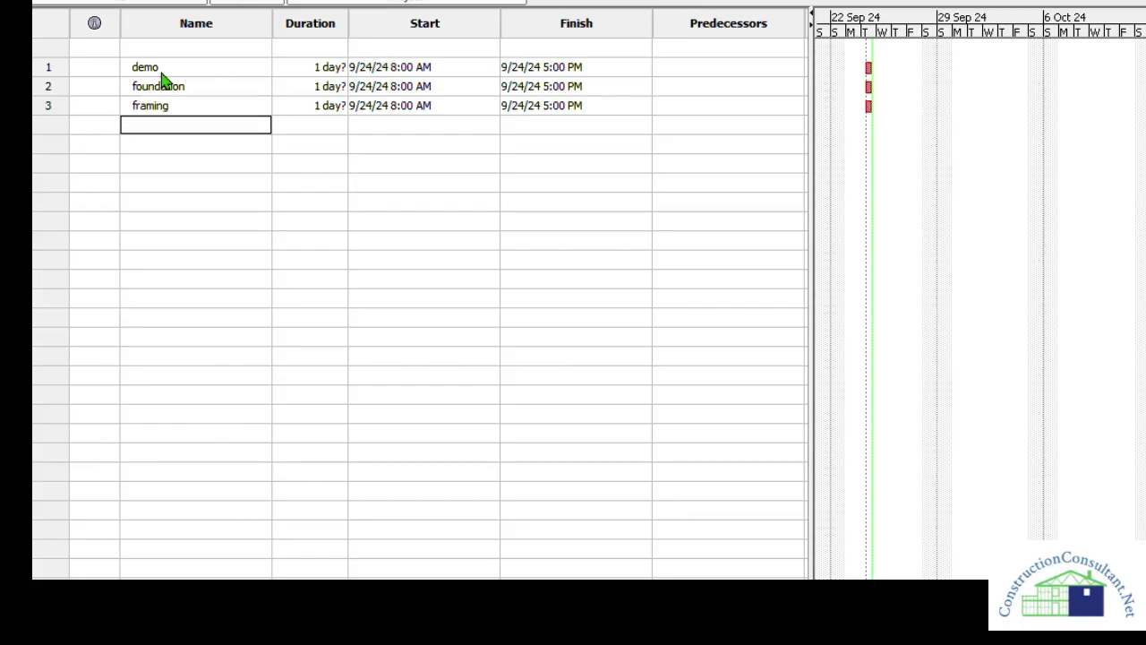
type("plumbing")
key("Return")
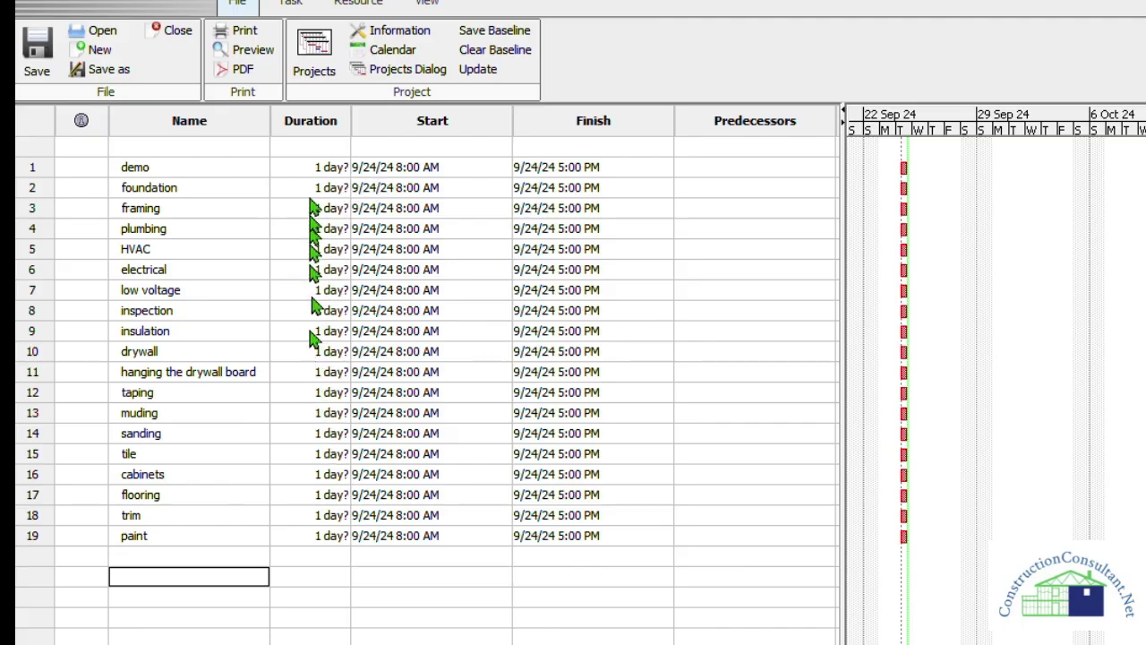
Step: Set the durations to 3 days for demo, 5 days for foundation and 5 days for framing
double_click(315, 168)
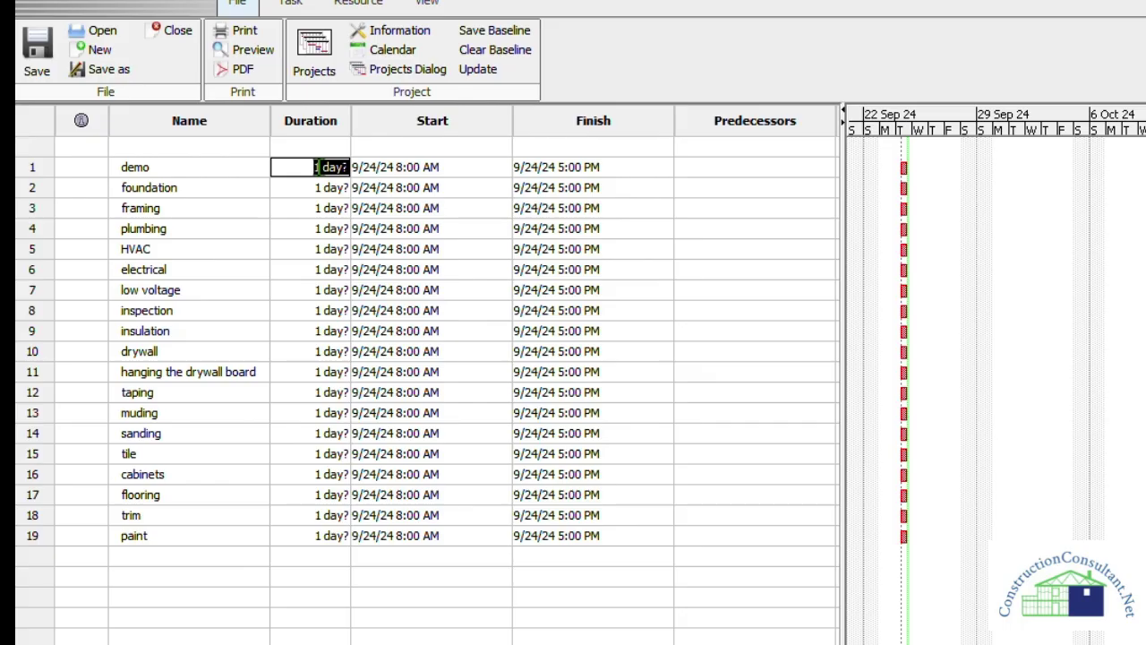
key("BackSpace")
type("3")
key("Return")
type("5")
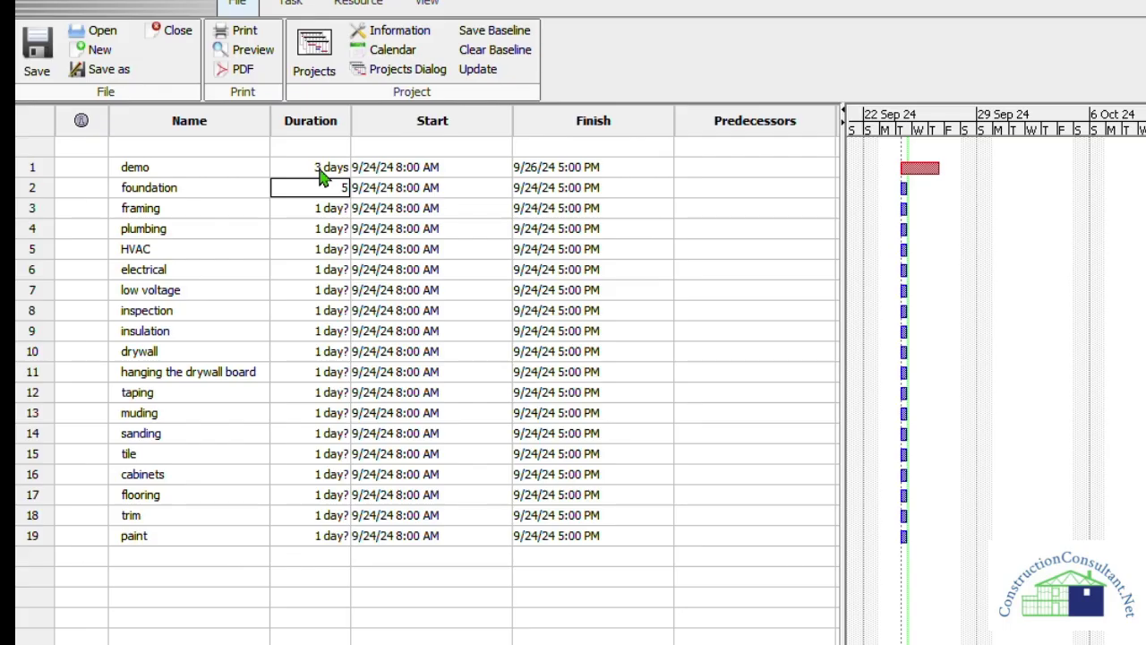
key("Return")
type("5")
key("Return")
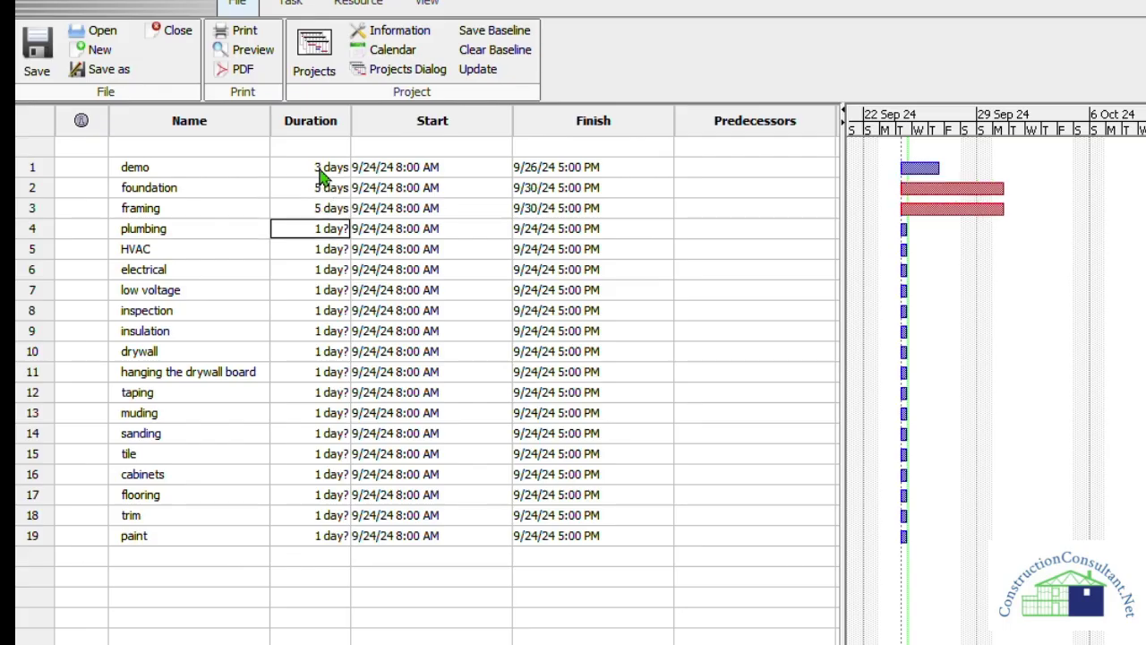
Step: Set the durations of plumbing, HVAC and electrical to 3 days each
type("3")
key("Return")
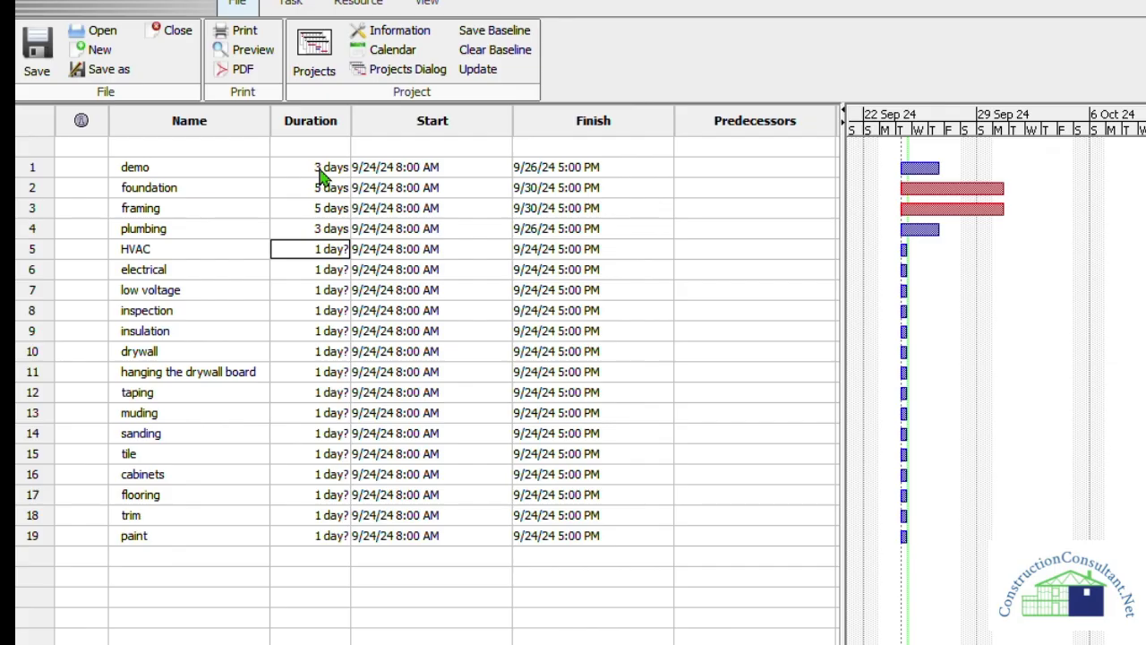
type("3")
key("Return")
type("3")
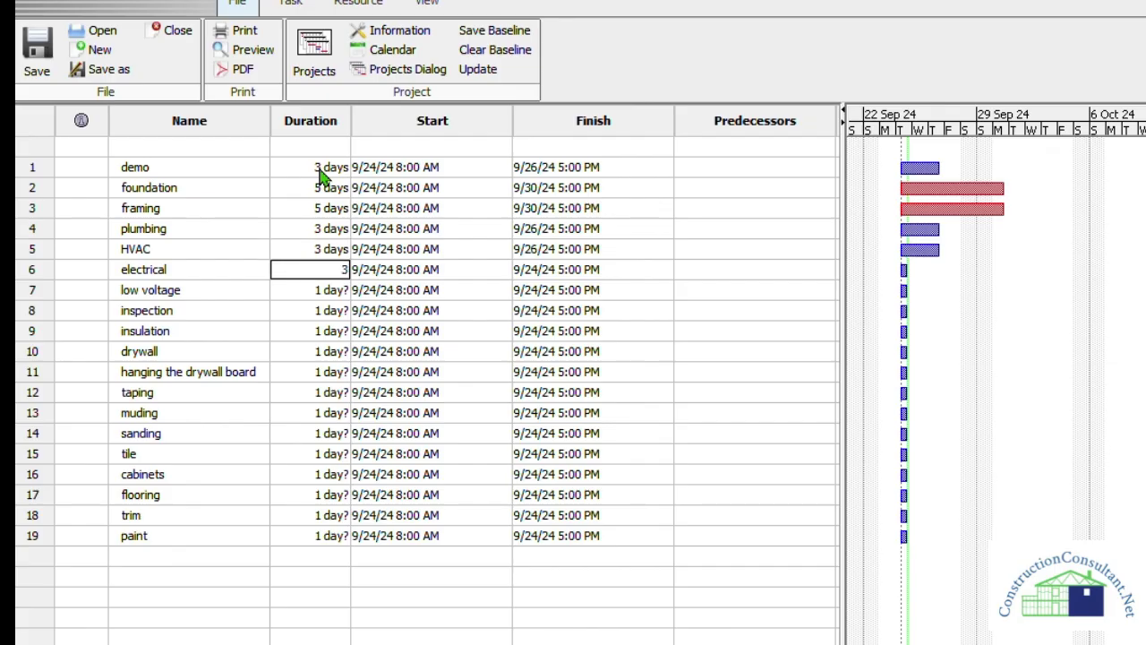
key("Return")
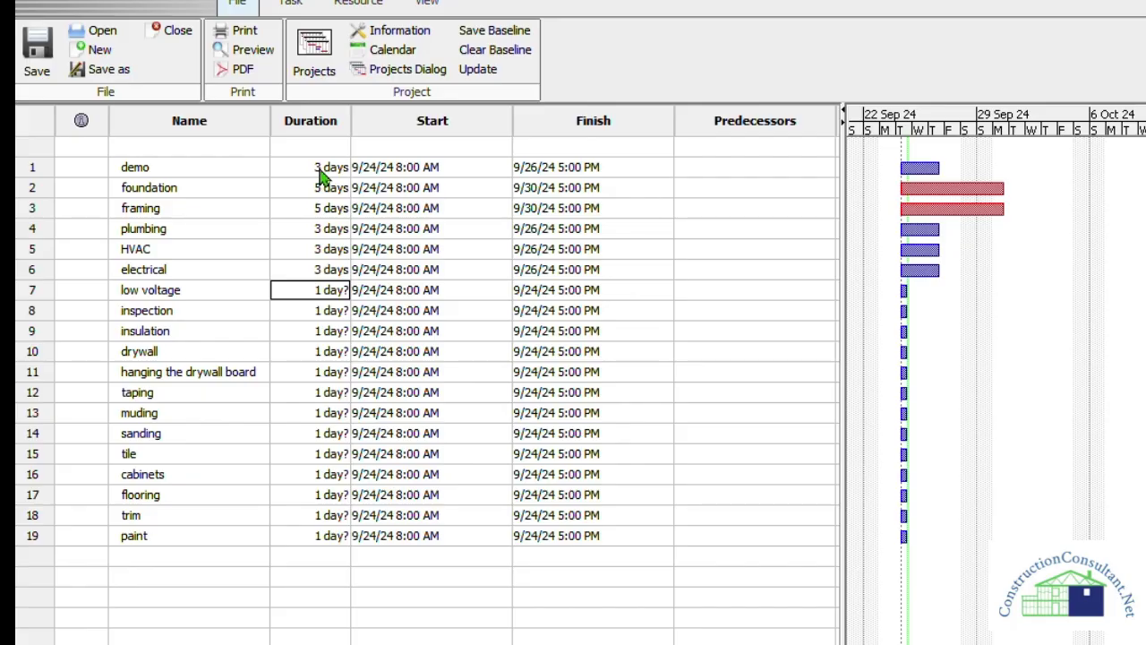
Step: Set the durations to 2 days for low voltage and 1 day each for inspection and insulation
type("2")
key("Return")
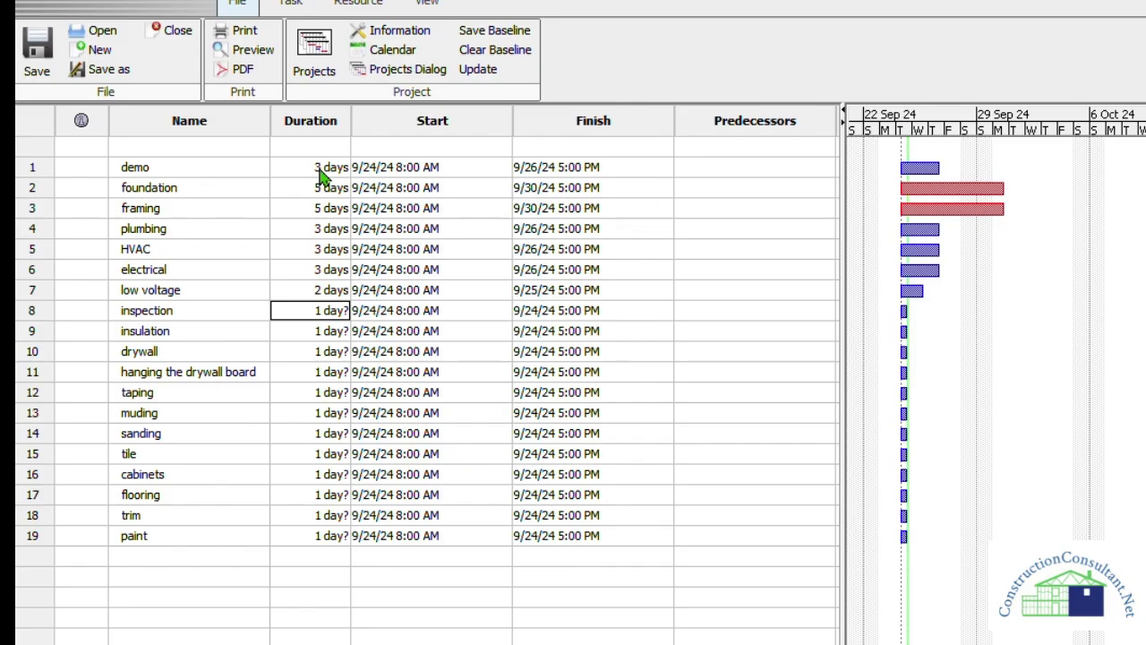
type("1")
key("Return")
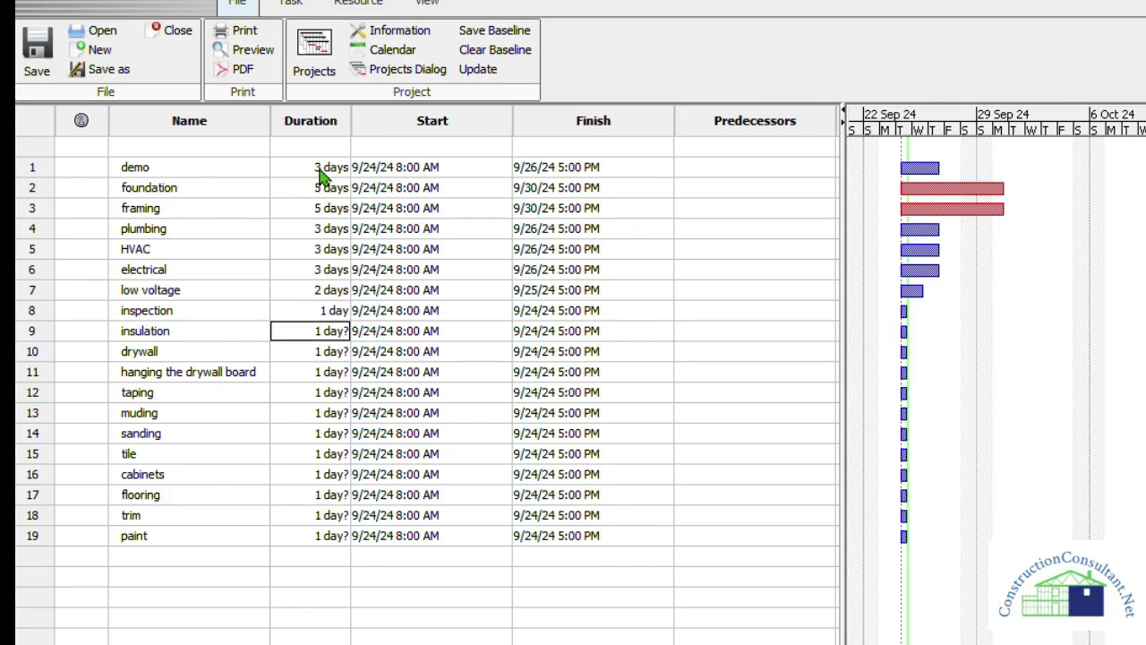
type("1")
key("Return")
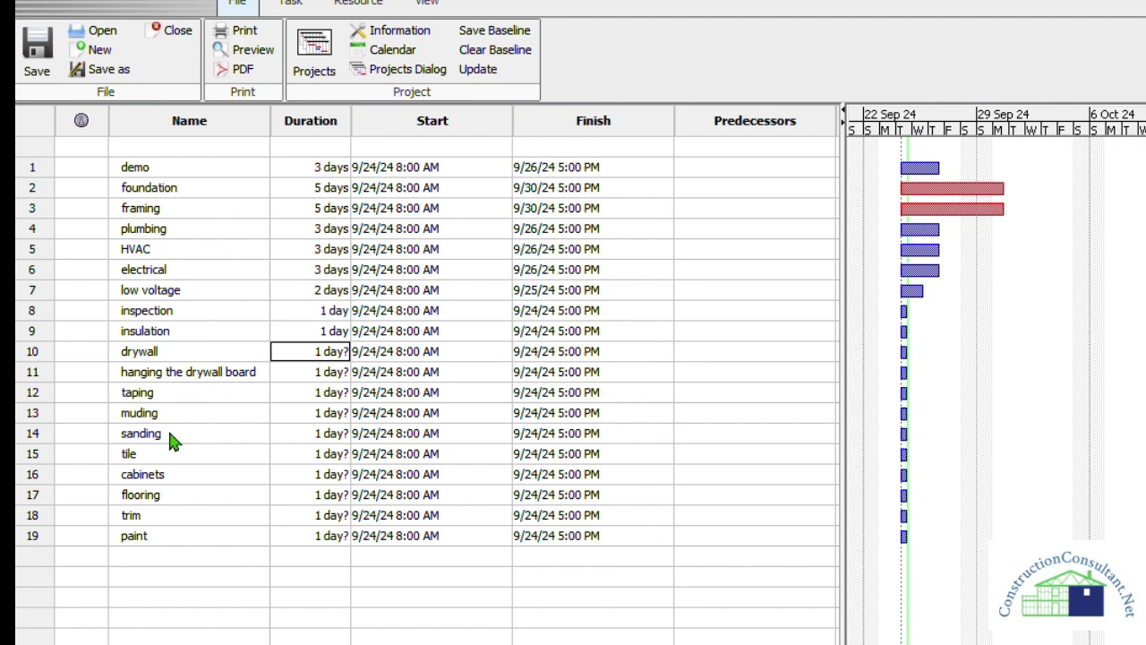
Step: Indent hanging the drywall board, taping, muding and sanding as subtasks of drywall, and test collapsing and expanding the group
double_click(128, 375)
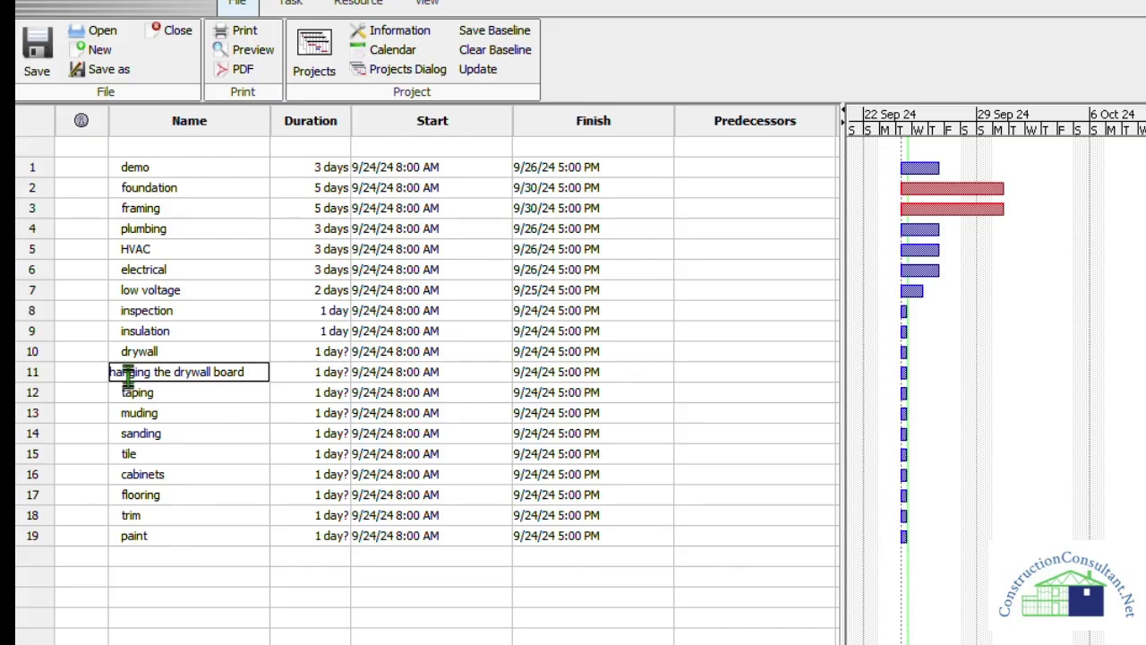
double_click(181, 393)
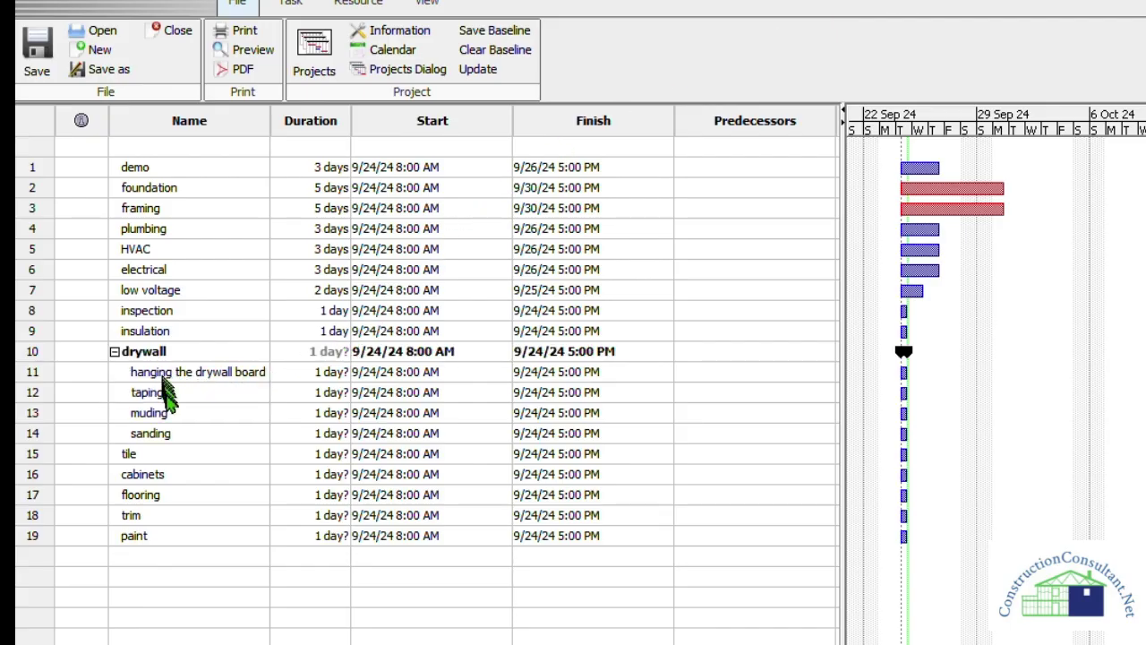
left_click(115, 352)
left_click(114, 352)
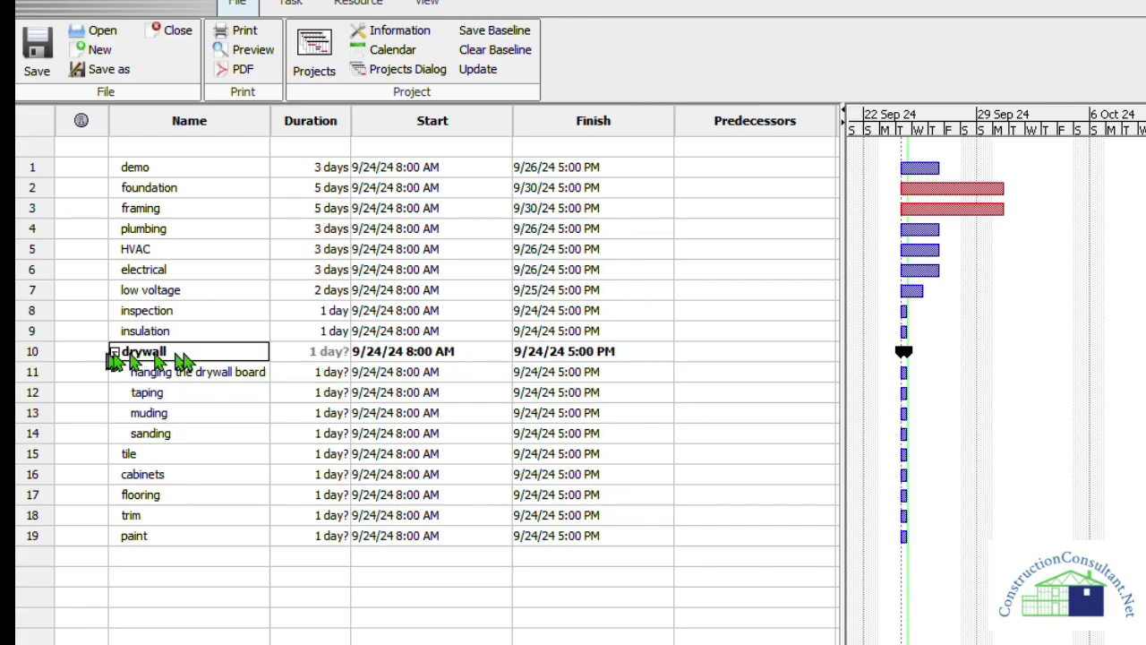
Step: Set the drywall subtask durations to 3 days for hanging the board, 1 for taping, 3 for muding and 1 for sanding
double_click(328, 370)
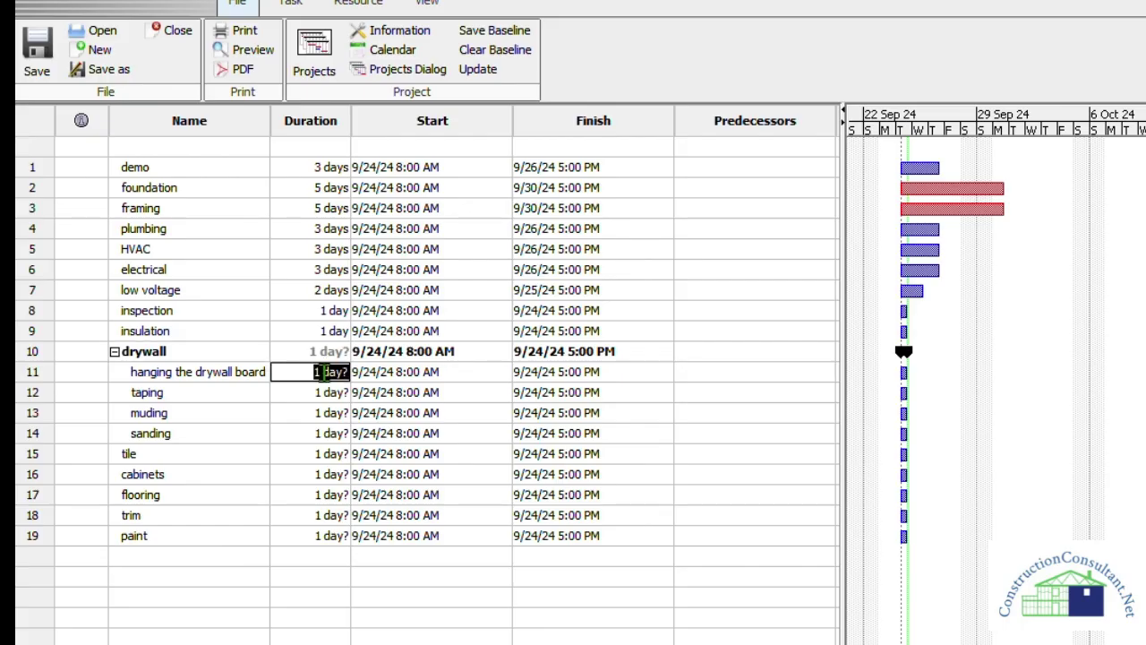
type("3")
key("Return")
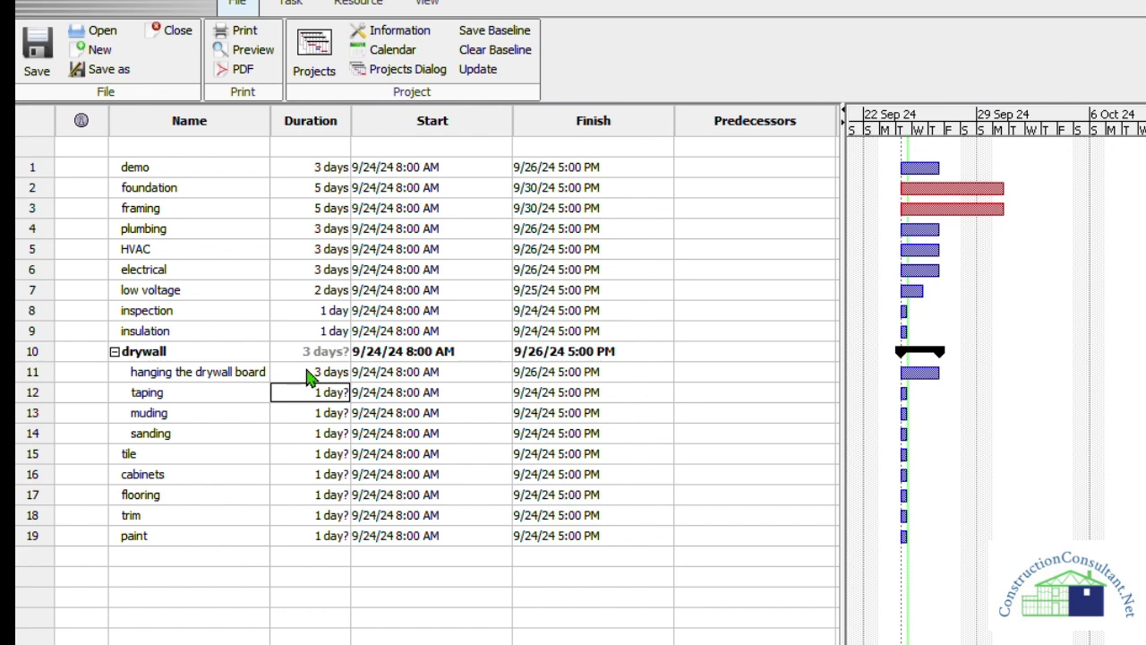
type("1")
key("Return")
type("3")
key("Return")
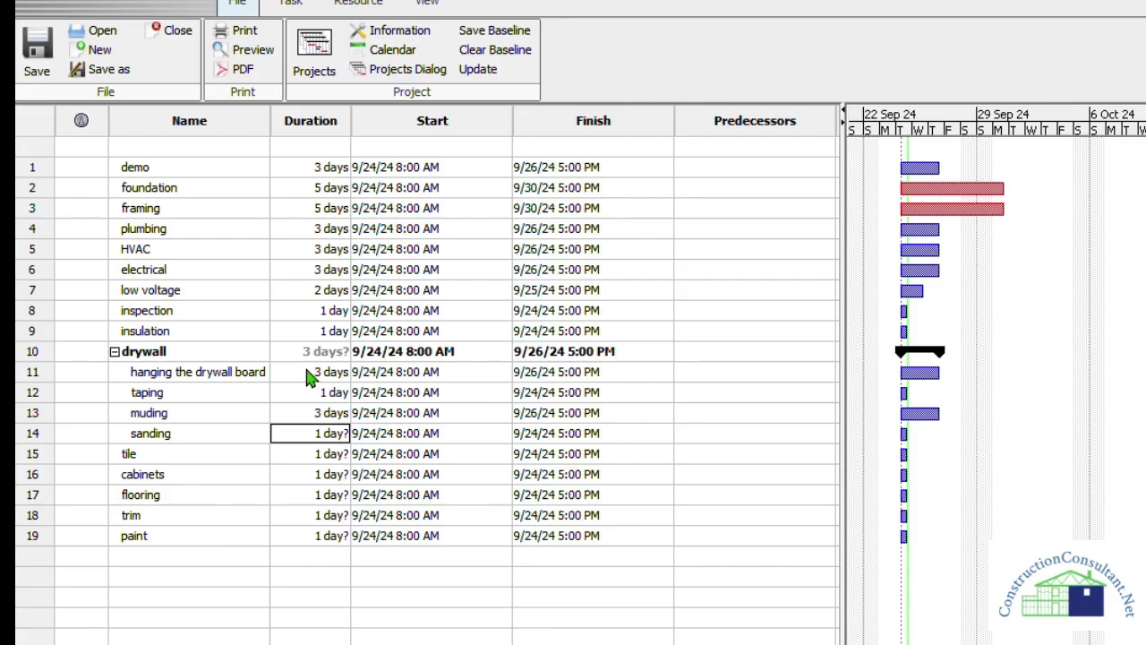
type("1")
key("Return")
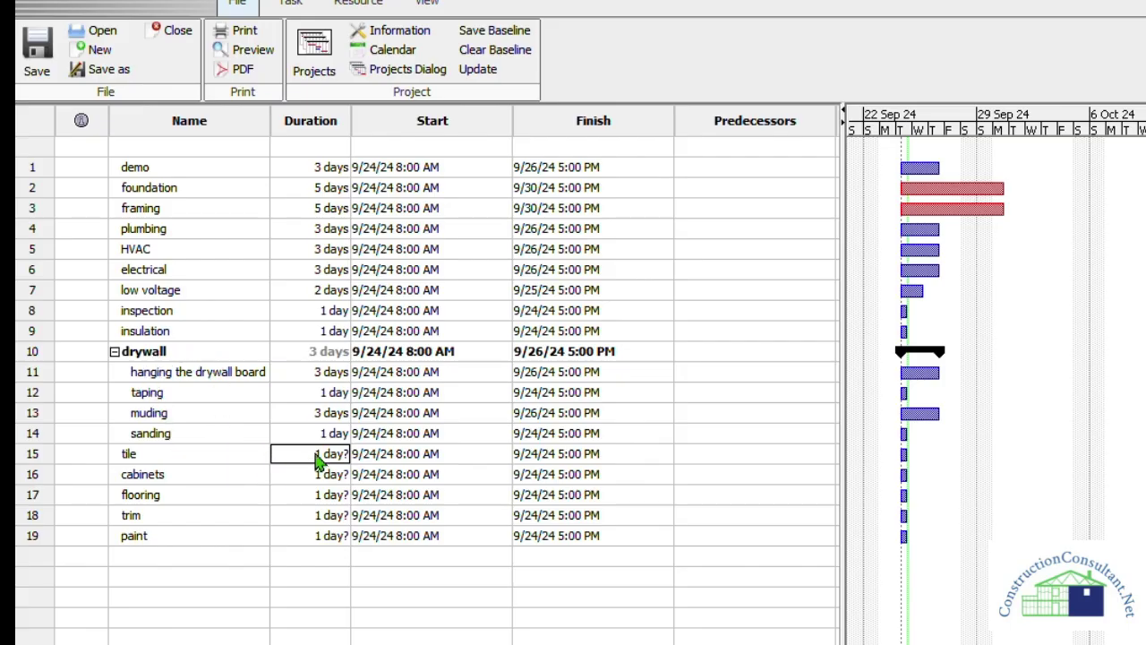
Step: Set the durations to 4 days for tile, 1 for cabinets, 2 for flooring, and 3 each for trim and paint
type("4")
key("Return")
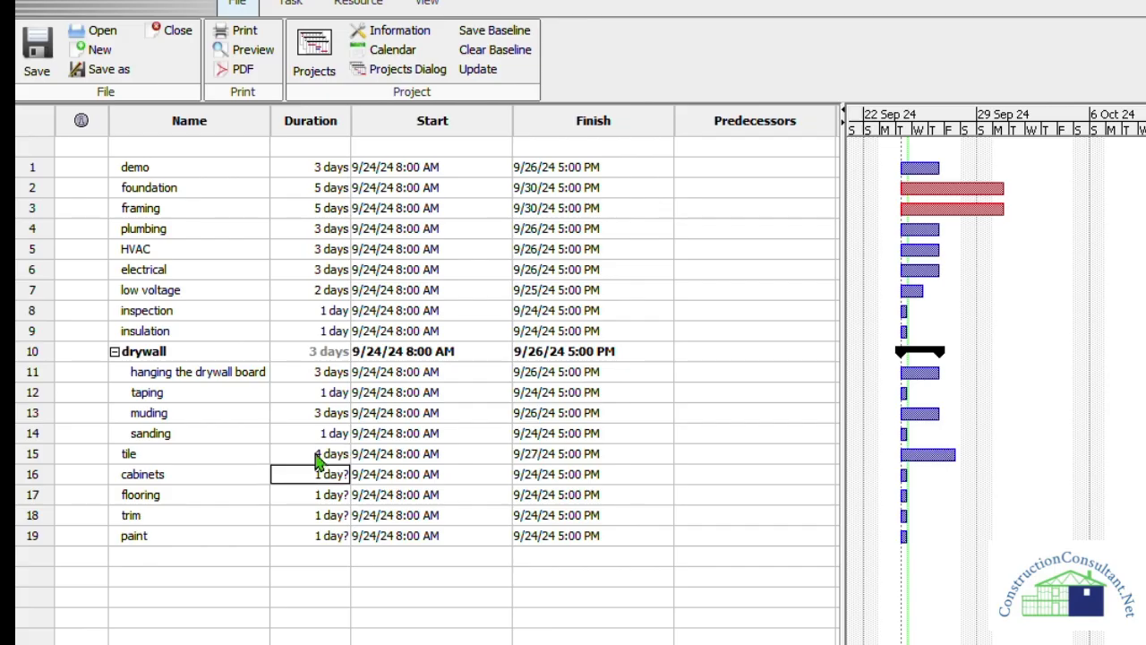
type("1")
key("Return")
type("2")
key("Return")
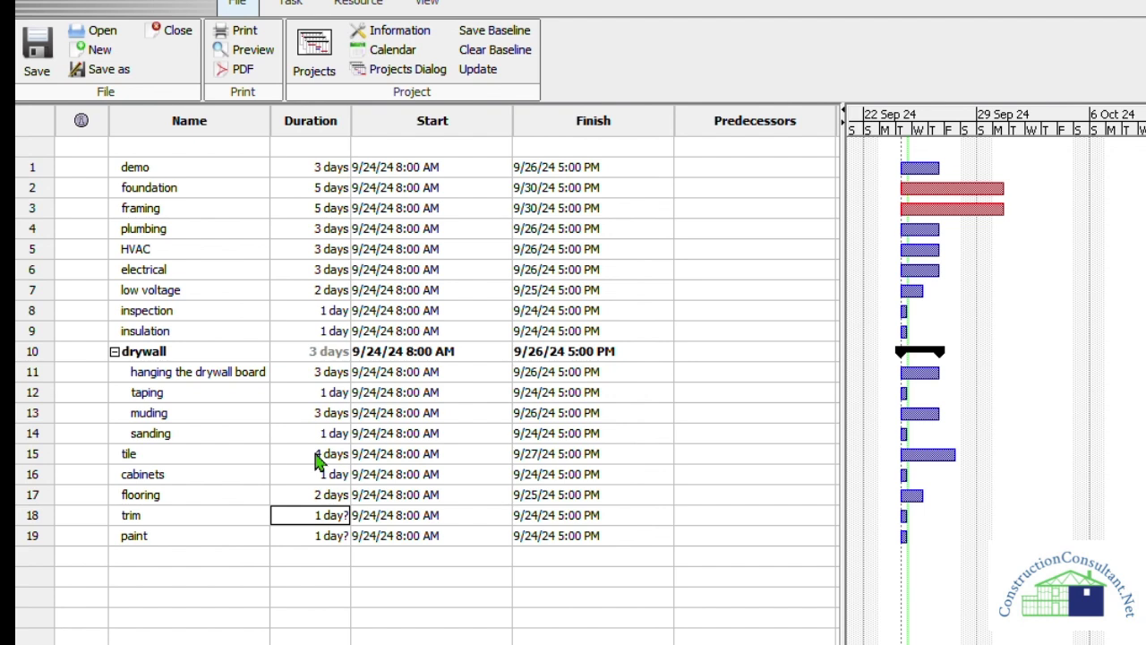
type("3")
key("Return")
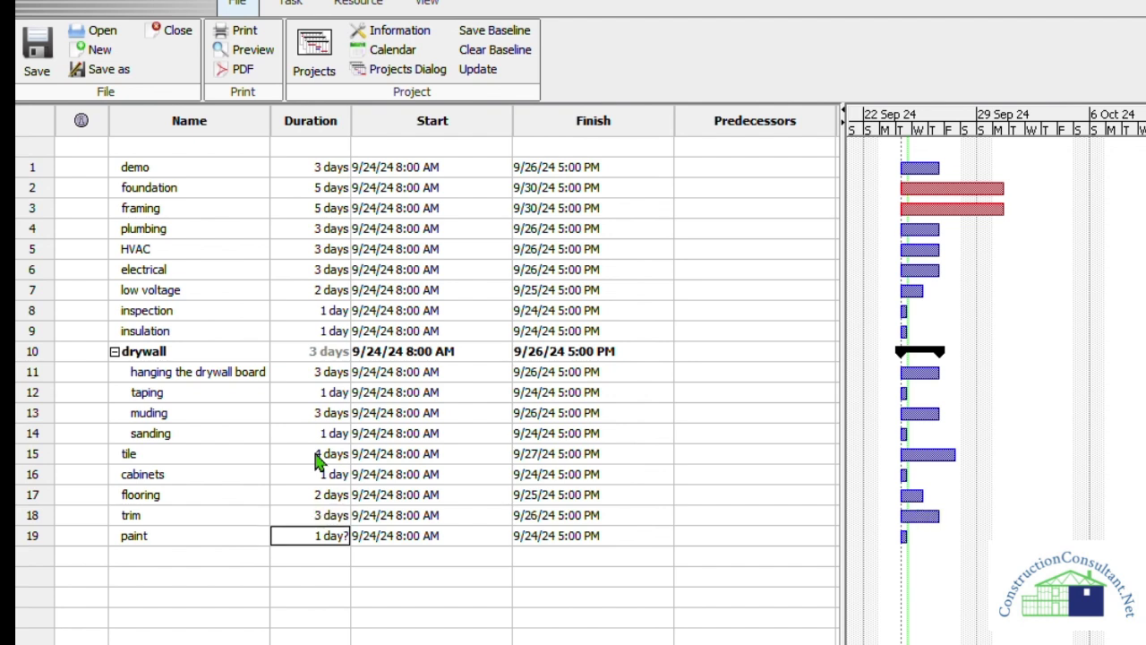
type("3")
key("Return")
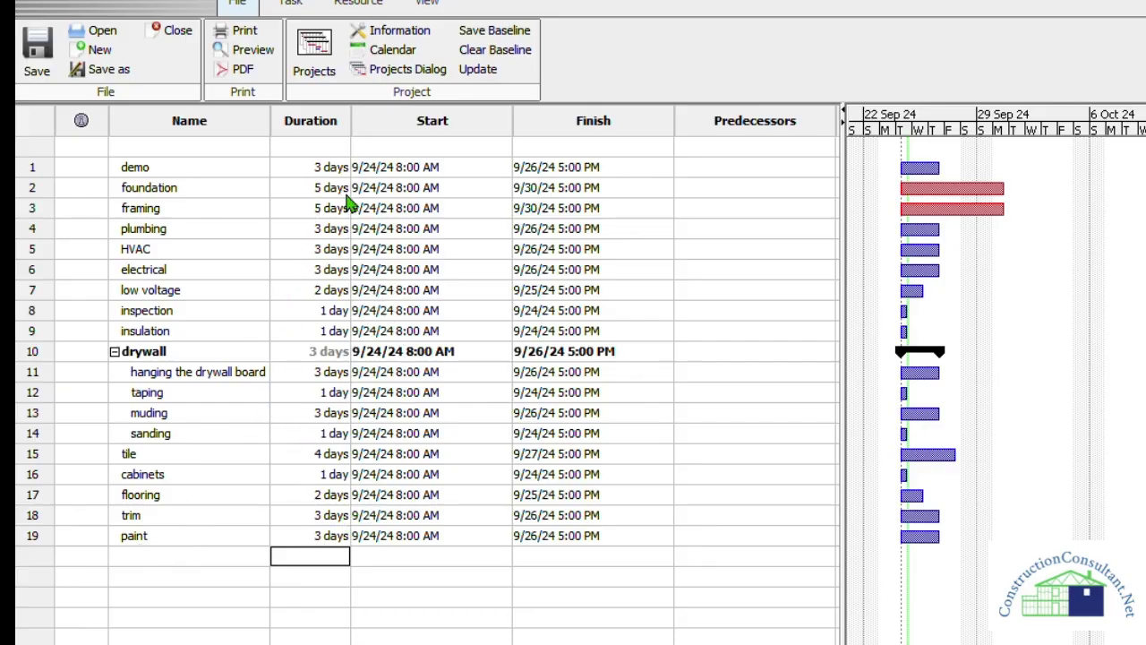
Step: Link the Gantt bars of demo, foundation, framing and plumbing in sequence, each task preceding the next
left_click_drag(927, 168, 926, 188)
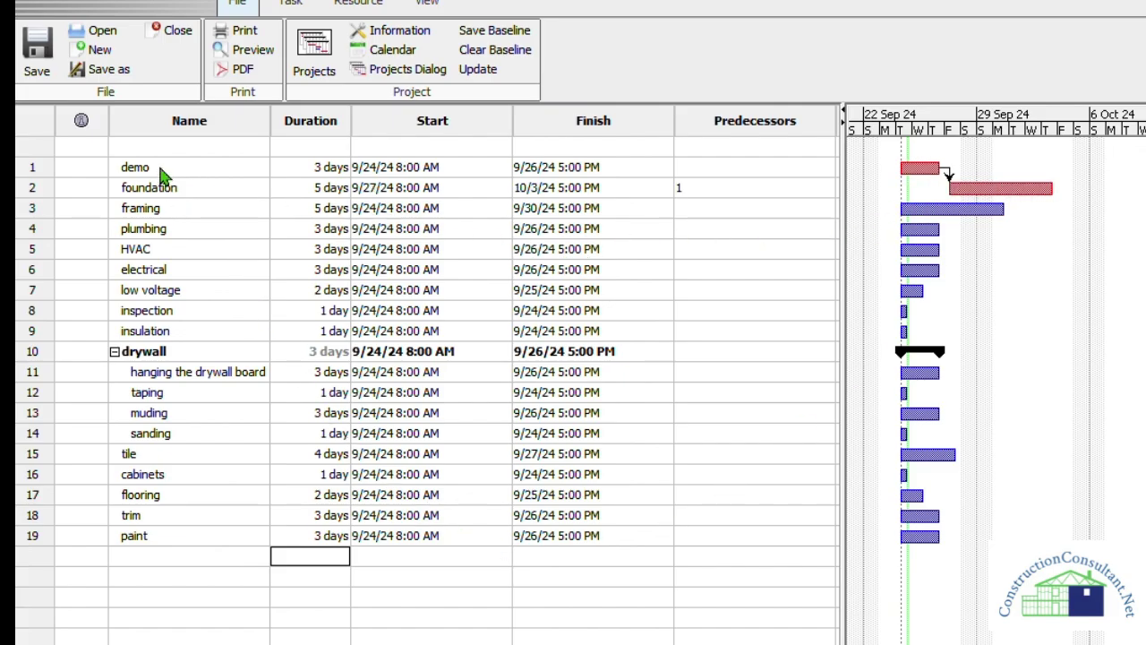
left_click_drag(963, 183, 930, 210)
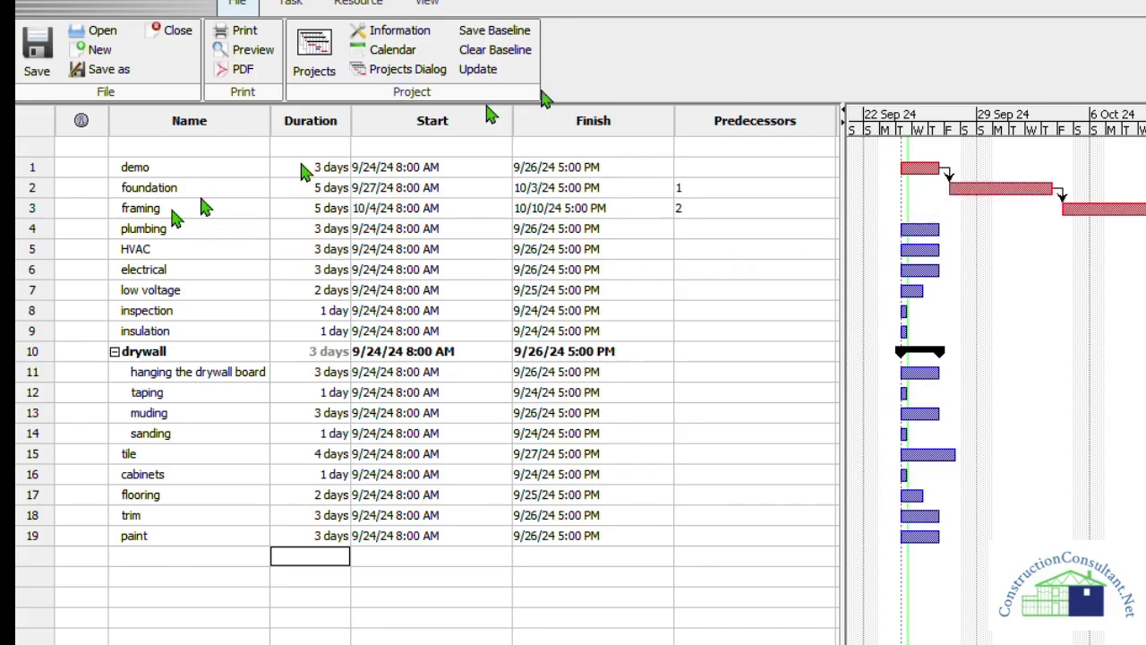
left_click_drag(936, 228, 1113, 215)
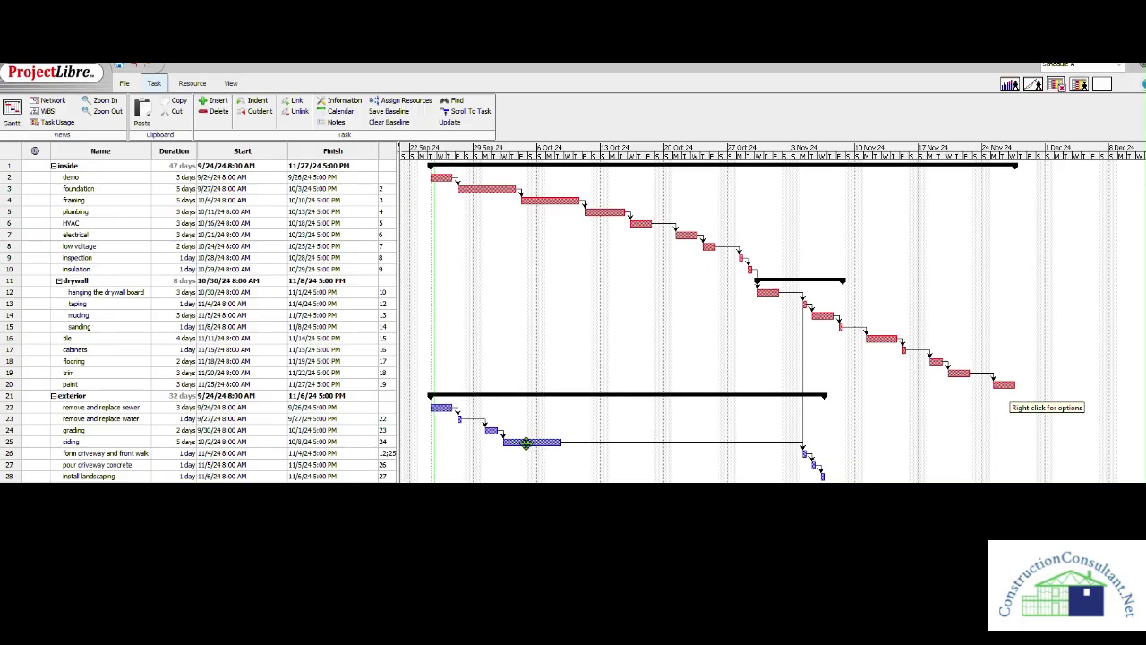
Step: Shift the exterior siding task on the Gantt chart, trying an 11/18/24 start before settling on a 10/17/24 start
left_click_drag(527, 442, 780, 442)
left_click_drag(539, 443, 662, 440)
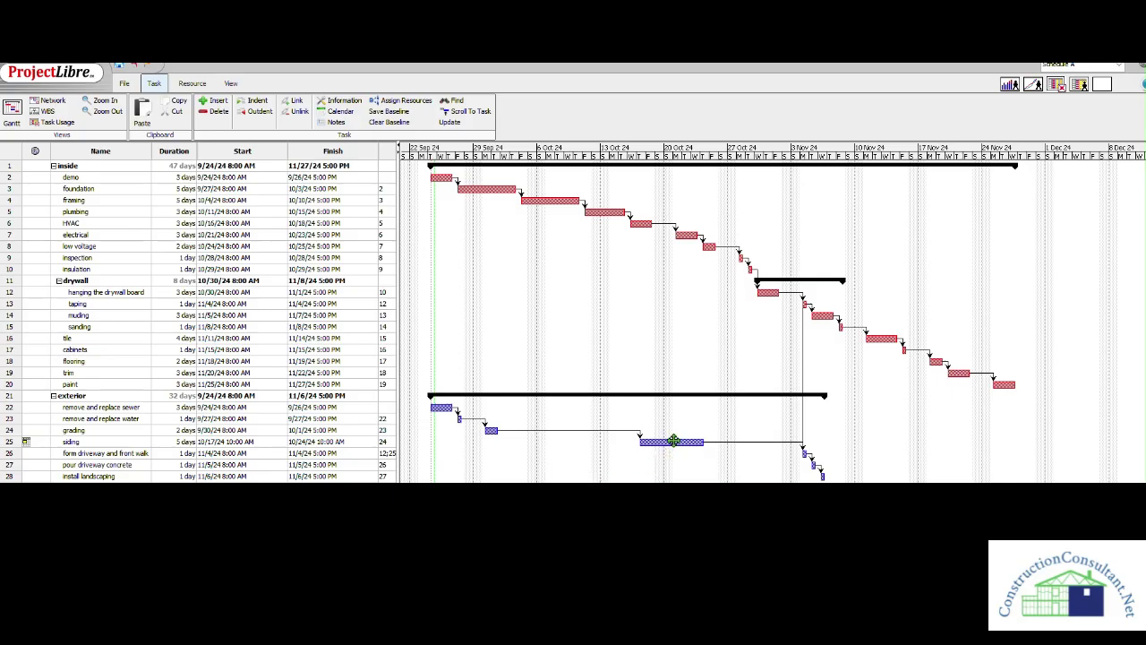
left_click_drag(670, 443, 964, 440)
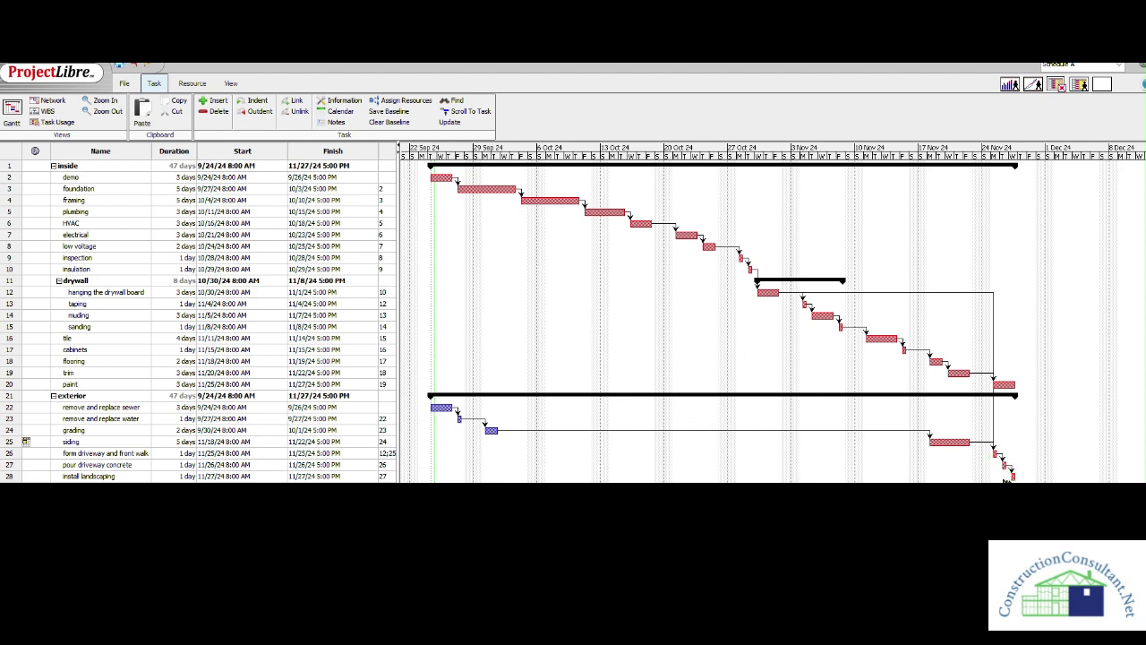
left_click_drag(952, 439, 658, 439)
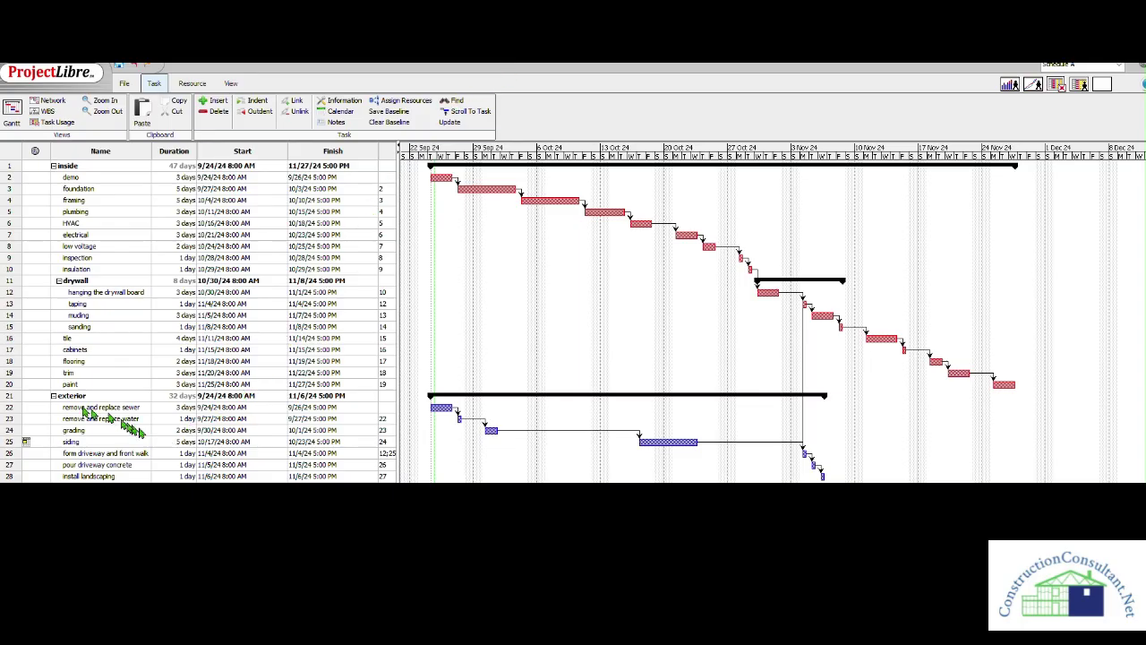
Step: Insert a new task named "order tile" directly above the tile task
left_click(11, 341)
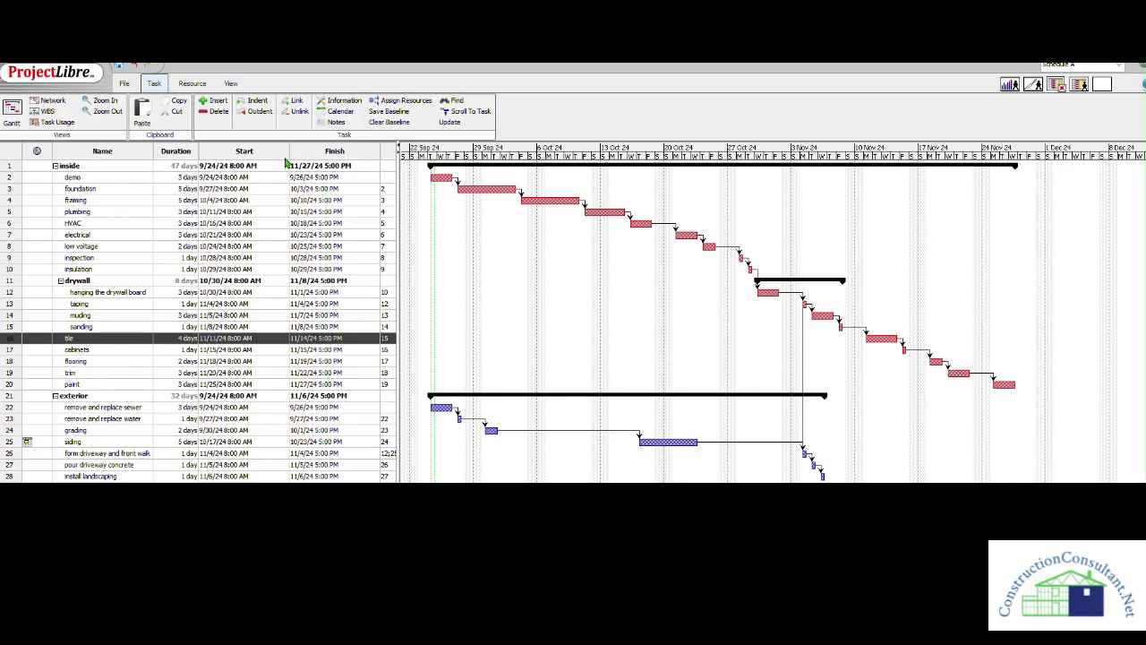
left_click(215, 100)
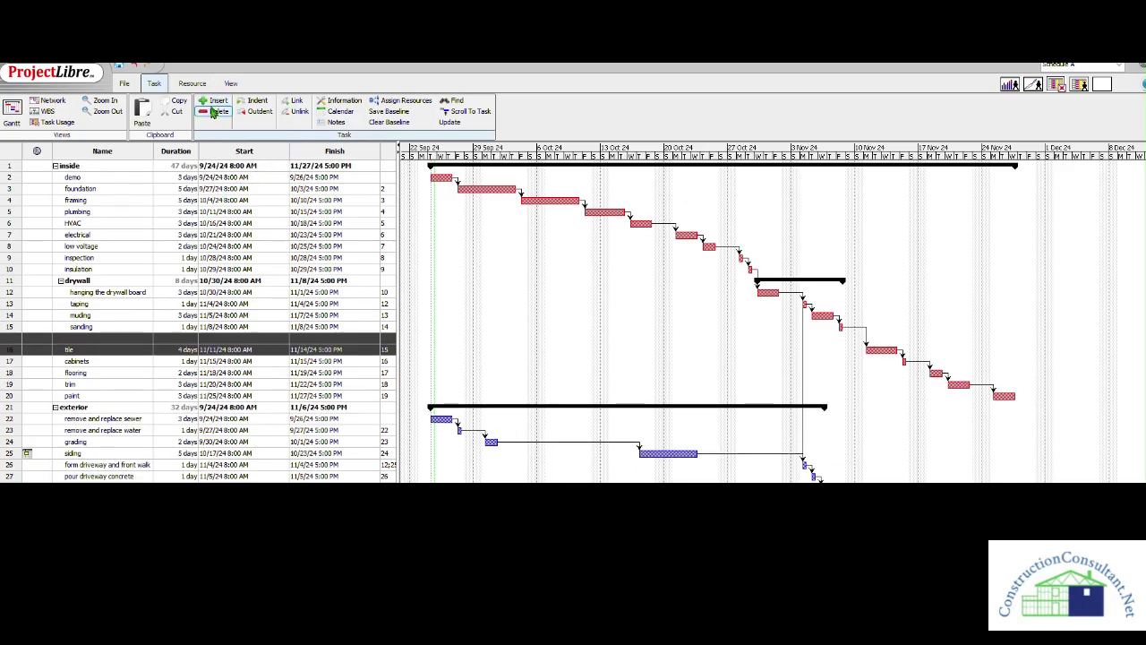
left_click(70, 339)
type("order tile")
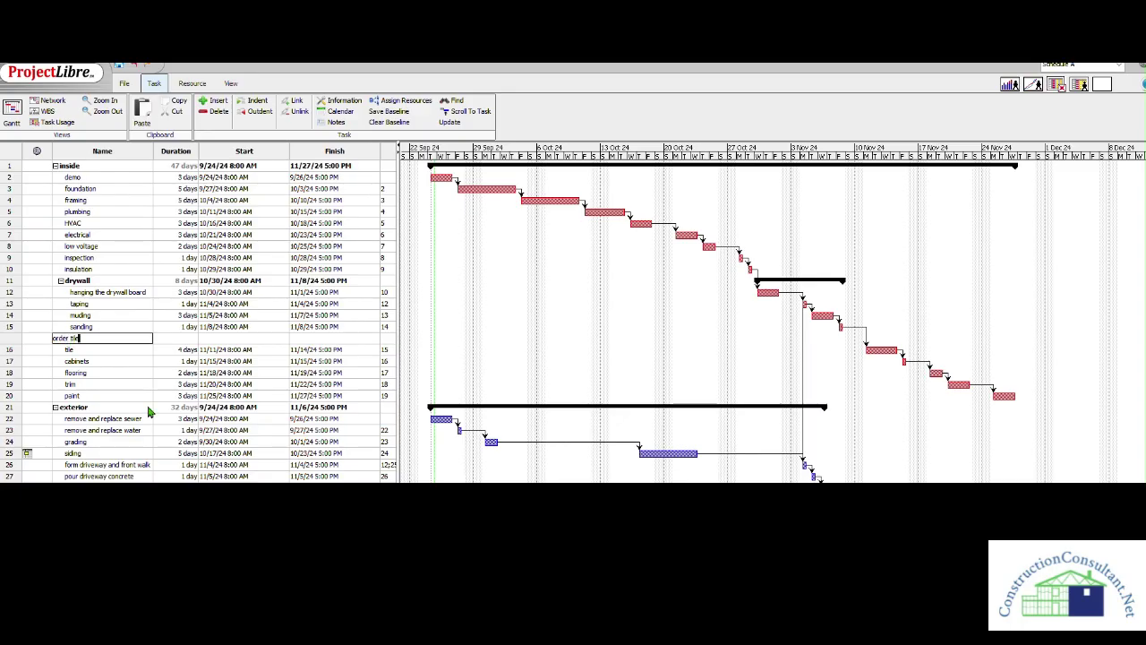
left_click(112, 370)
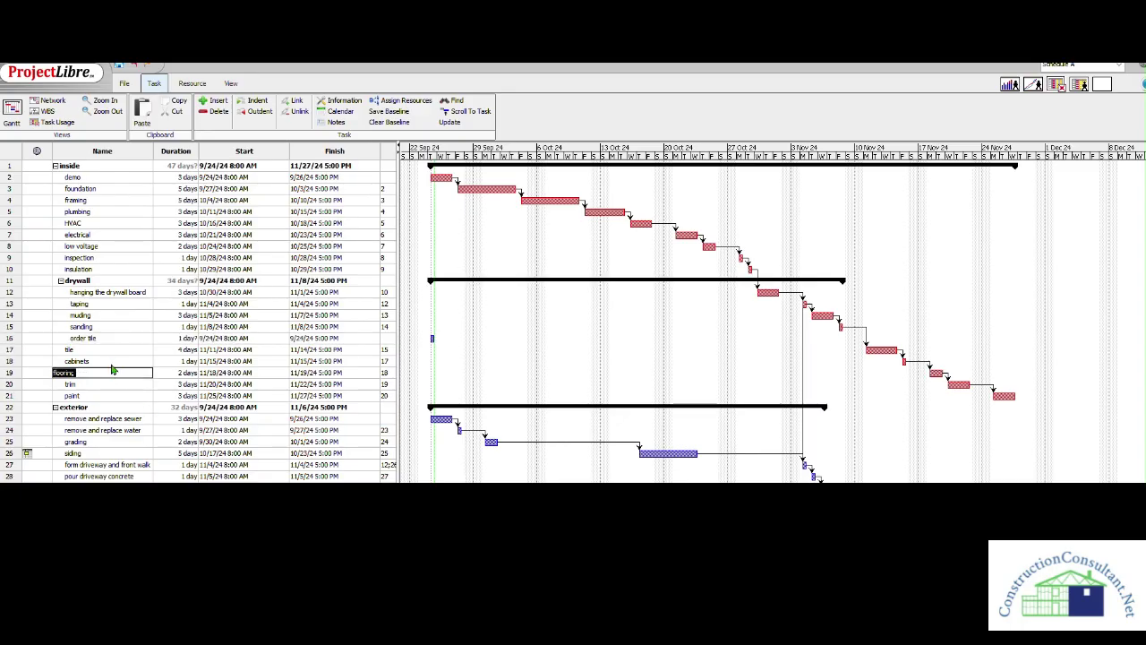
Step: Set the order tile task's duration to 25 days and its predecessor to 17SS-25 days, after trying a 17SS+1 day lag
left_click(176, 338)
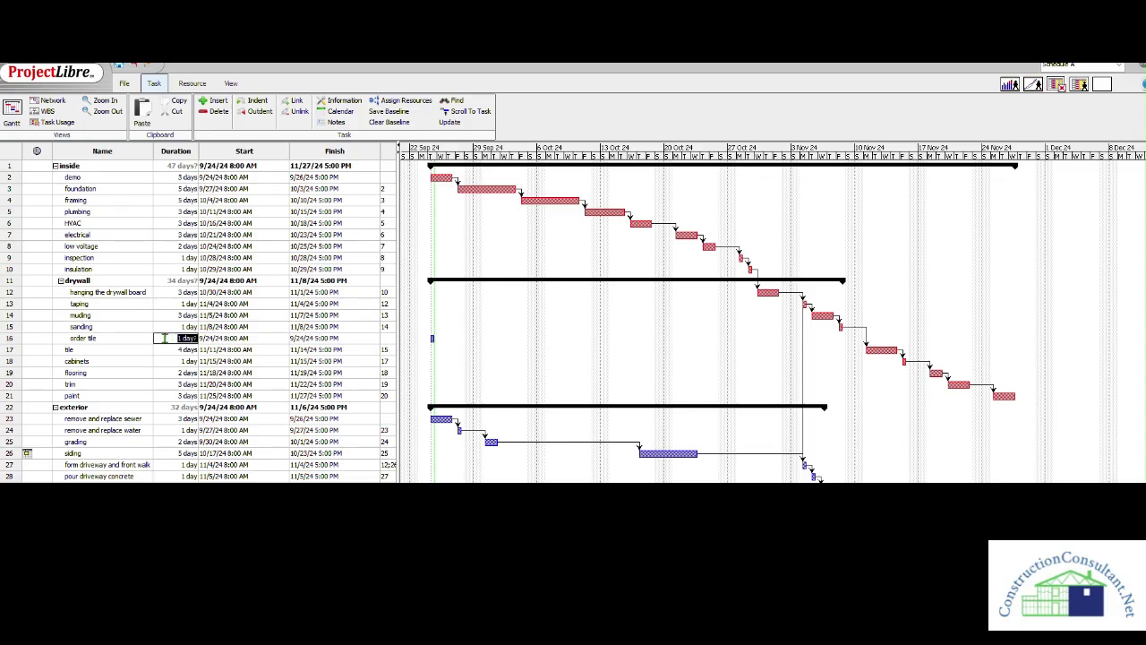
type("5")
key("Return")
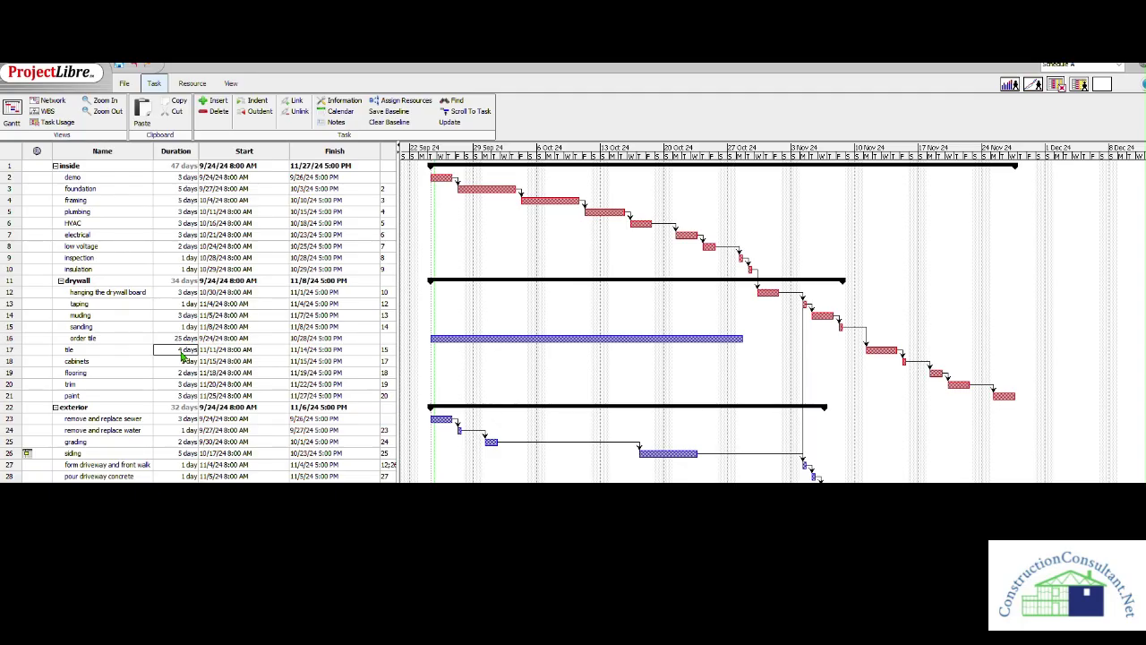
left_click(390, 339)
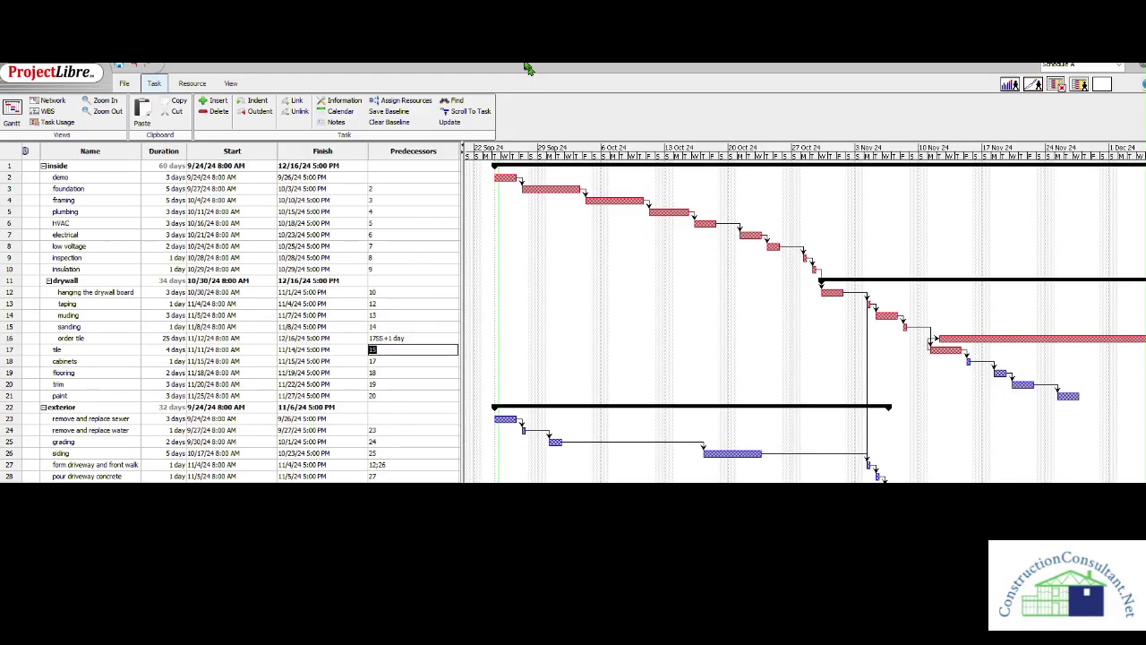
key("Return")
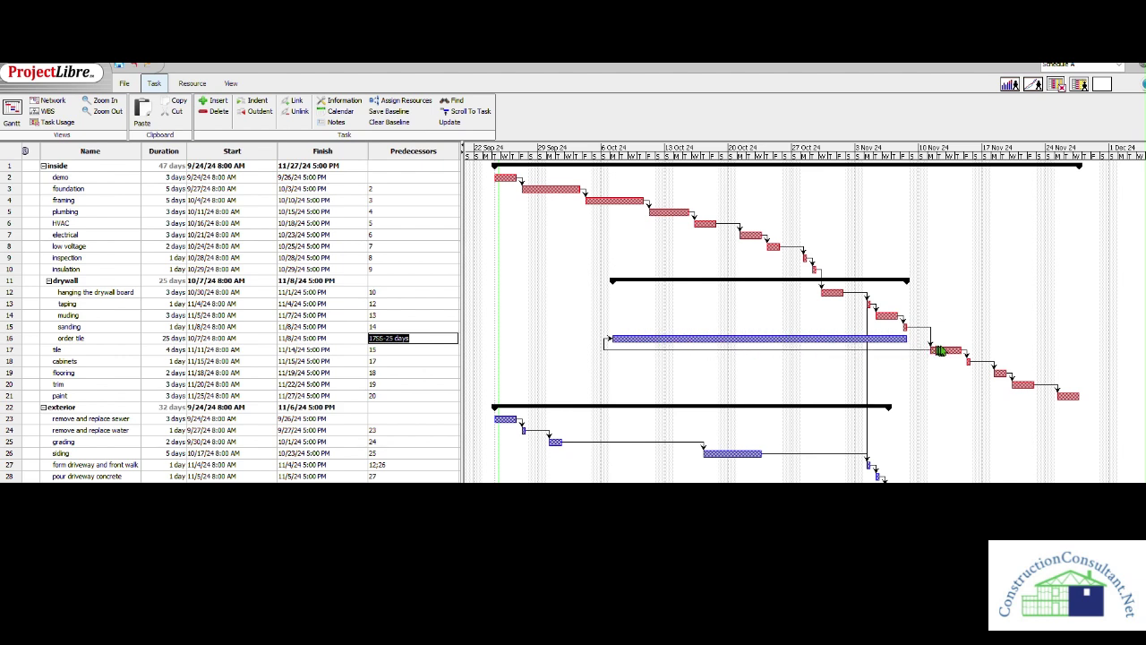
Step: Change the order tile task to 35 days with predecessor 17SS-35 days, and outdent it from the drywall group
left_click(381, 335)
key("Return")
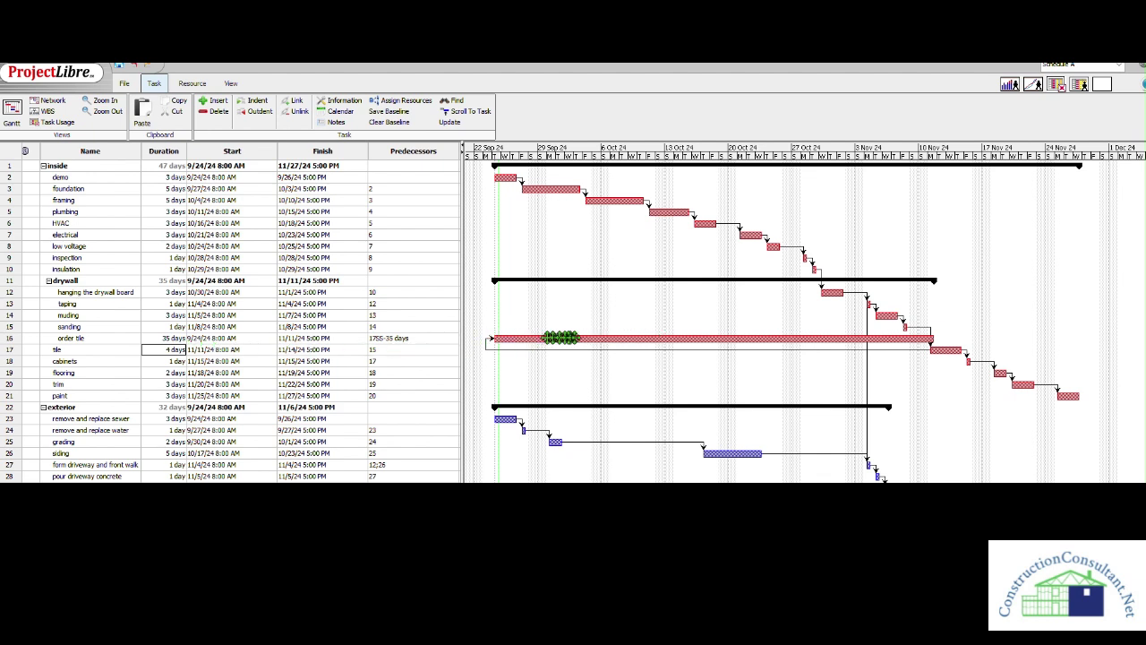
left_click_drag(491, 339, 940, 351)
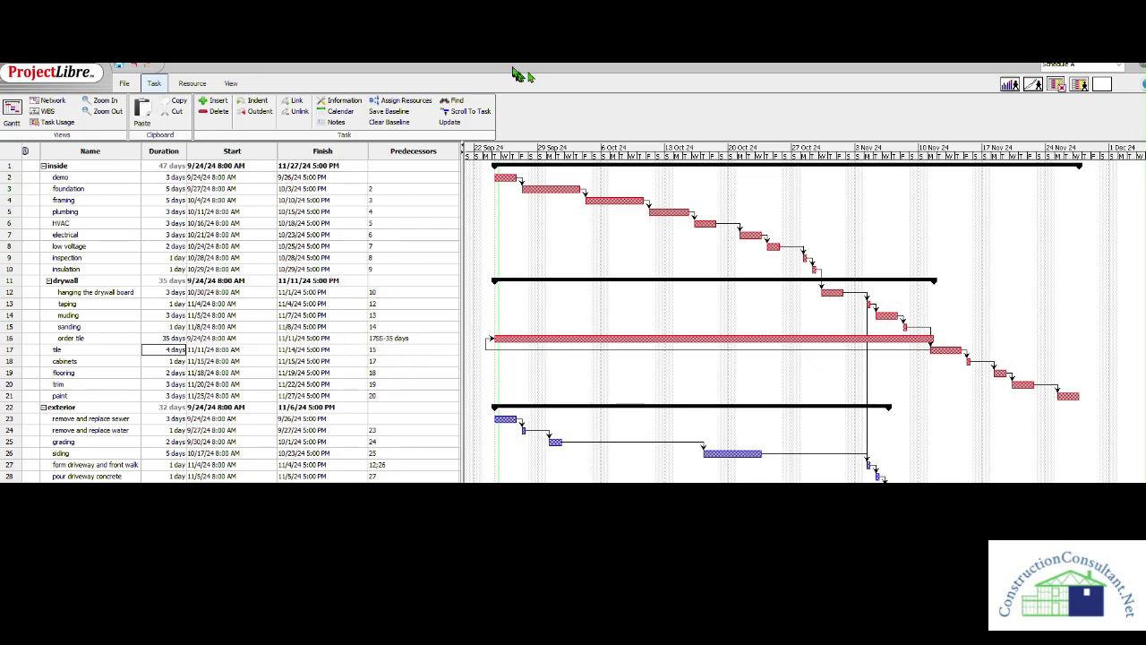
left_click(259, 111)
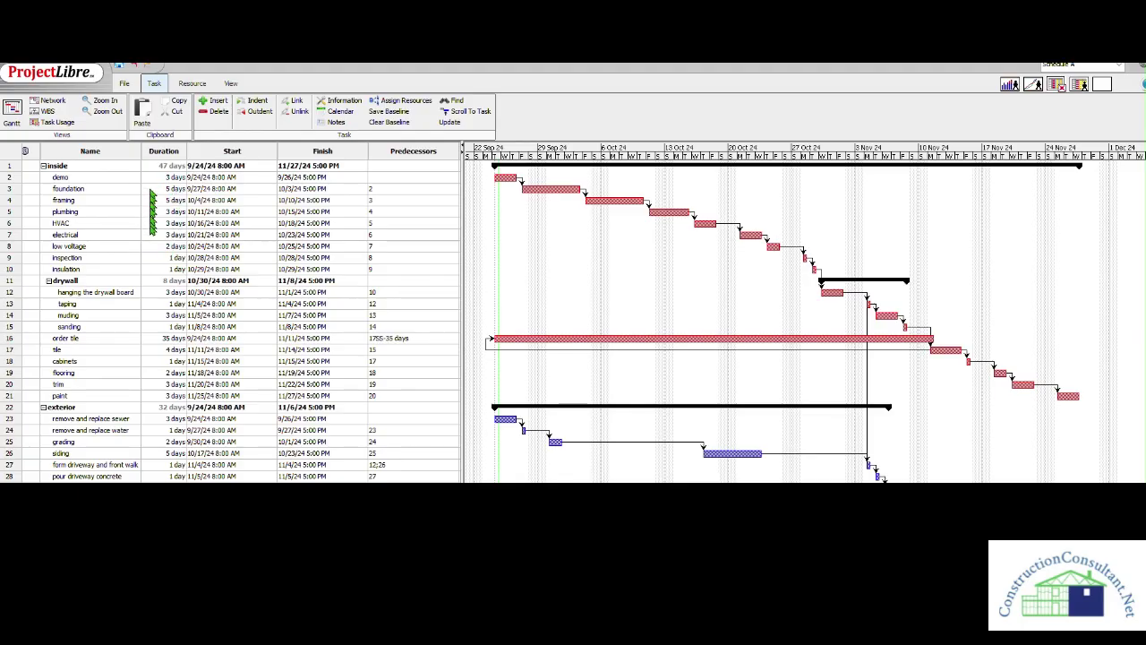
Step: Set the electrical task's duration to 14 days and the cabinets task's predecessor to 17FS-2 days
left_click(169, 235)
double_click(166, 235)
type("14")
key("Return")
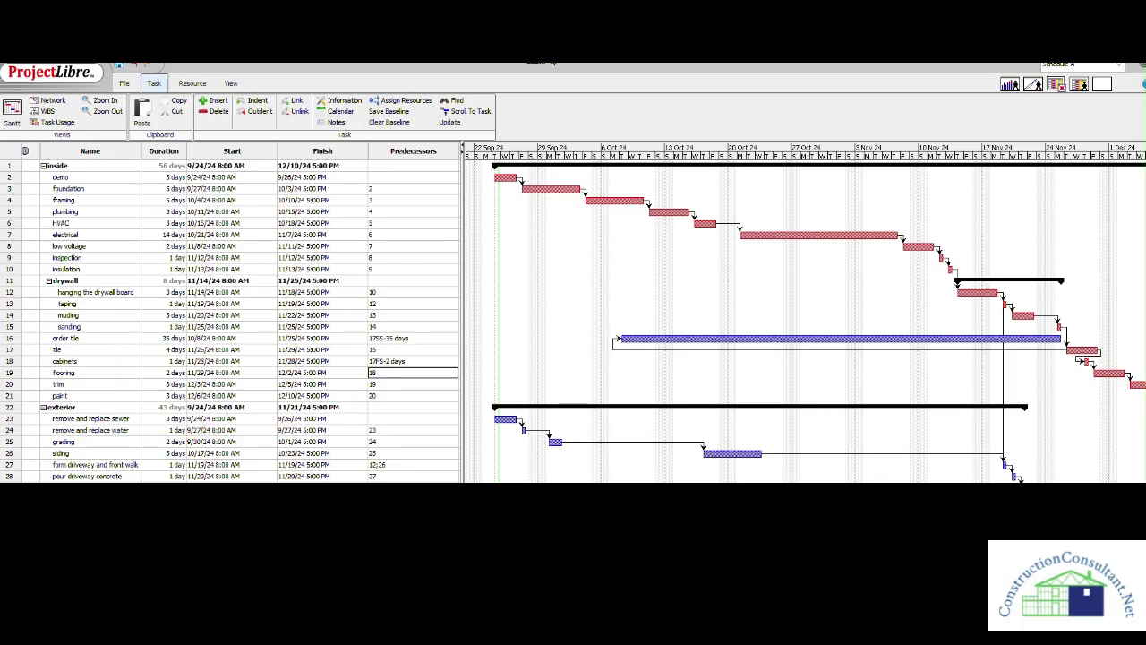
left_click(513, 64)
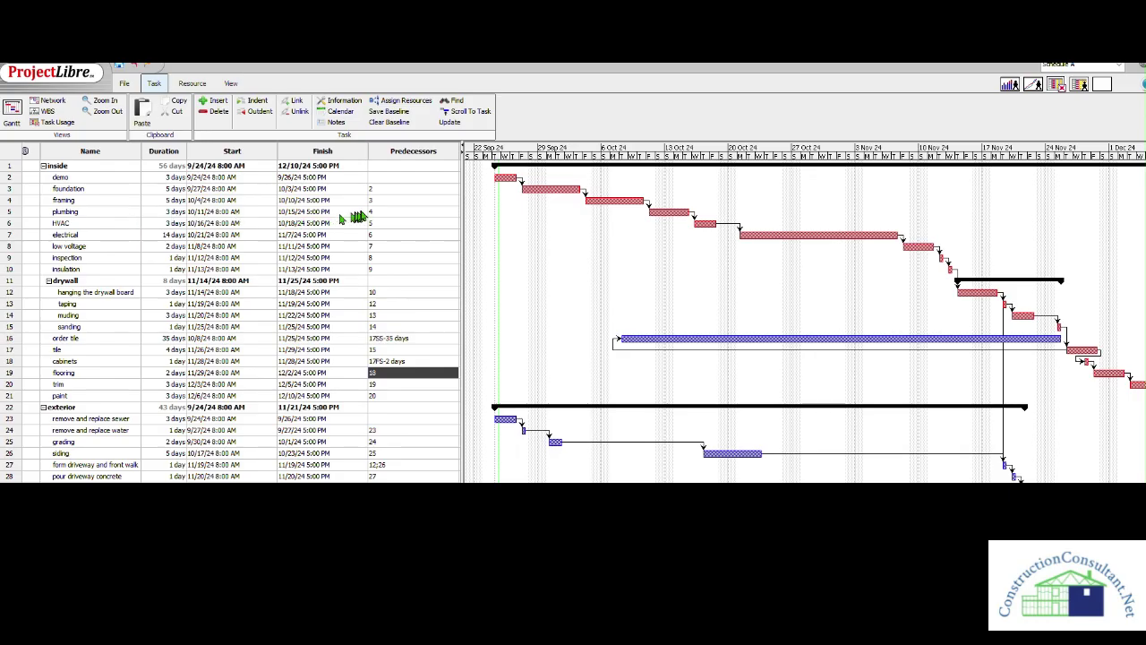
Step: Overlap plumbing, HVAC and electrical with their preceding tasks by setting predecessors 4FS-2, 5FS-2 and 6FS-2 days
left_click(372, 212)
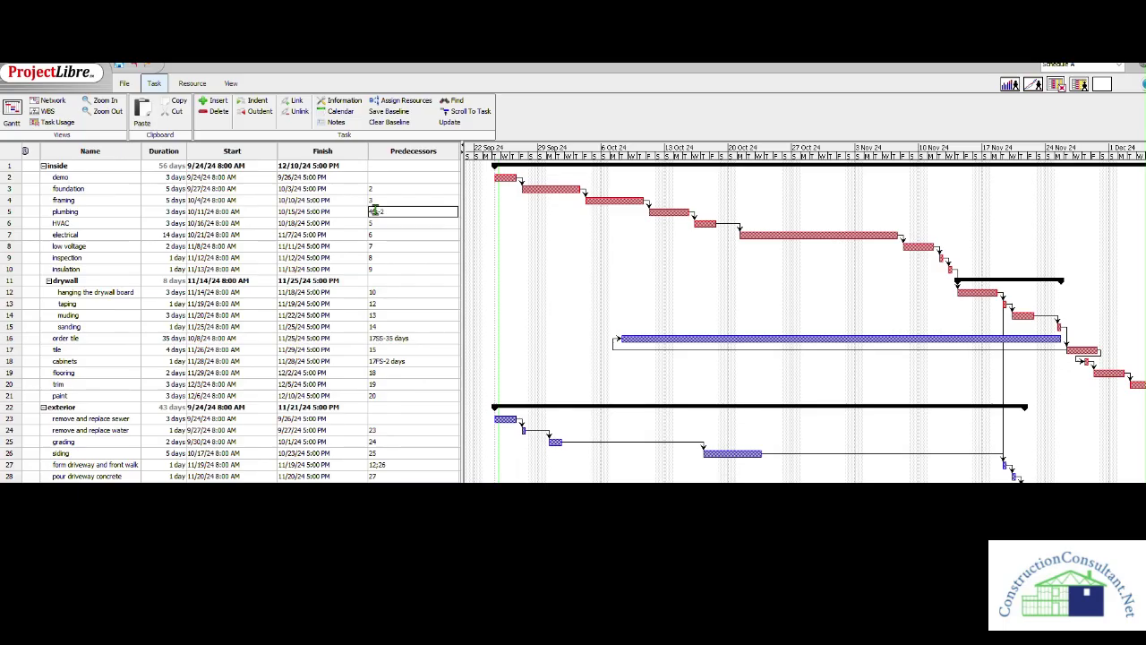
key("Return")
double_click(379, 222)
left_click(379, 221)
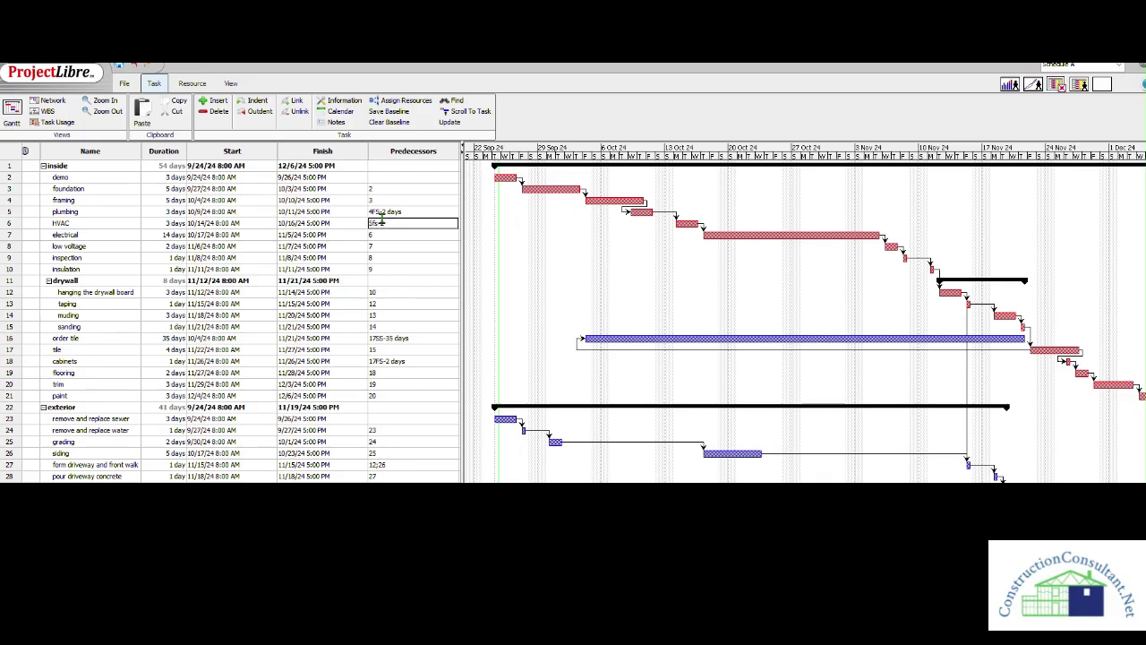
type("fs-2")
key("Return")
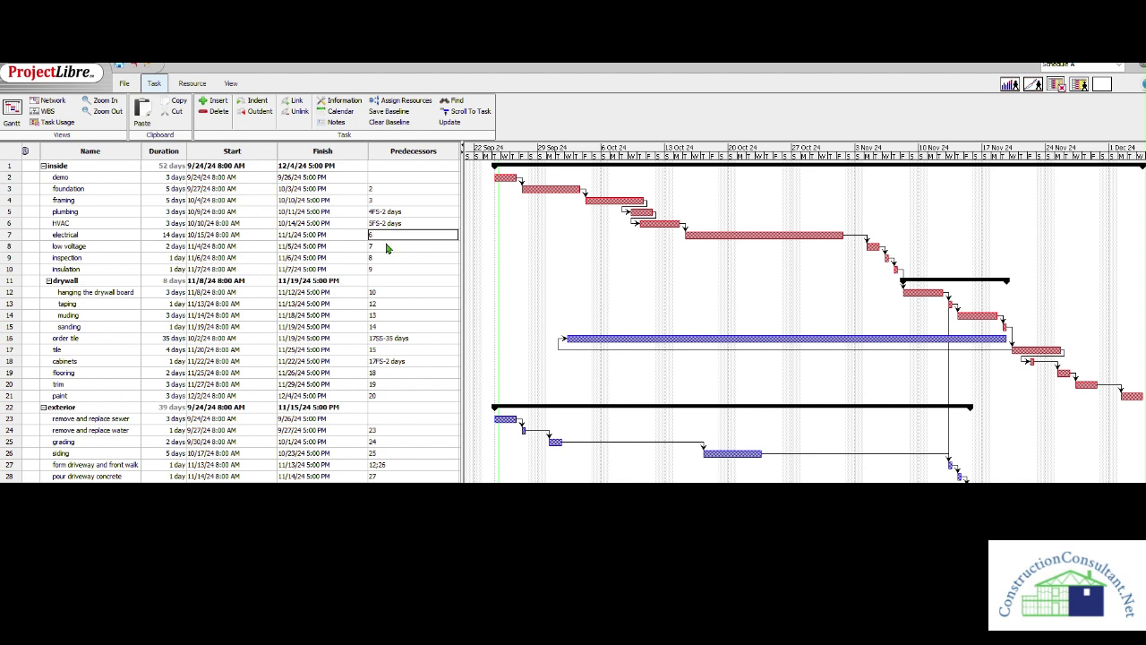
double_click(382, 232)
key("Return")
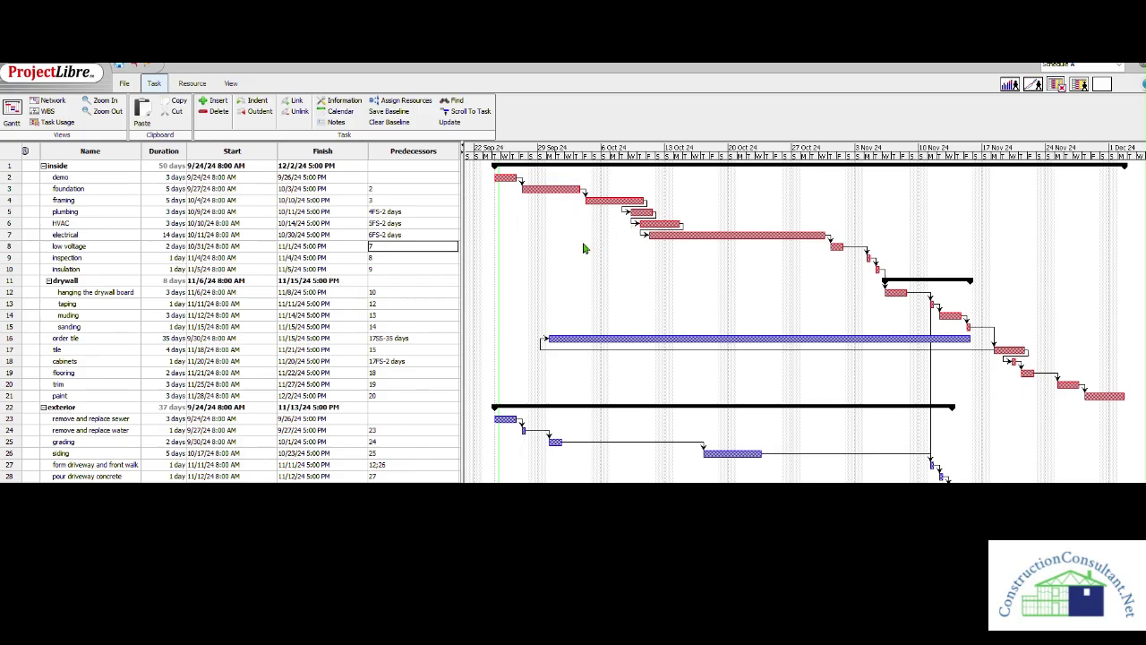
Step: Set the low voltage predecessor to 7FS-7 days and the inspection predecessors to tasks 6, 7 and 8
double_click(377, 245)
type("7FS-7")
key("Return")
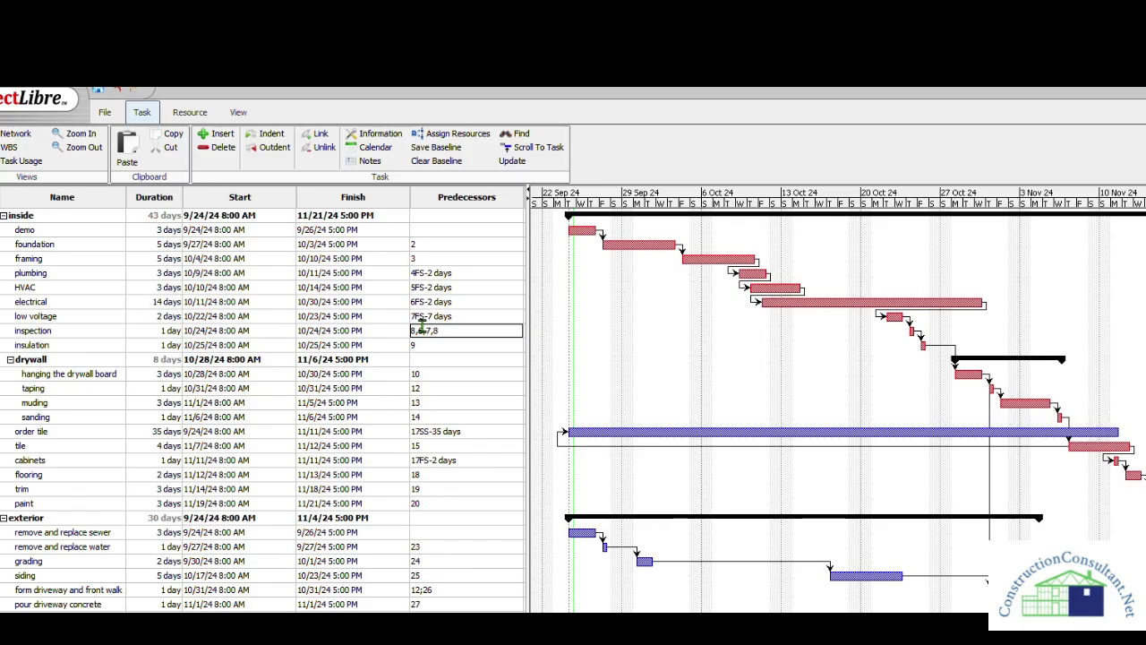
key("Return")
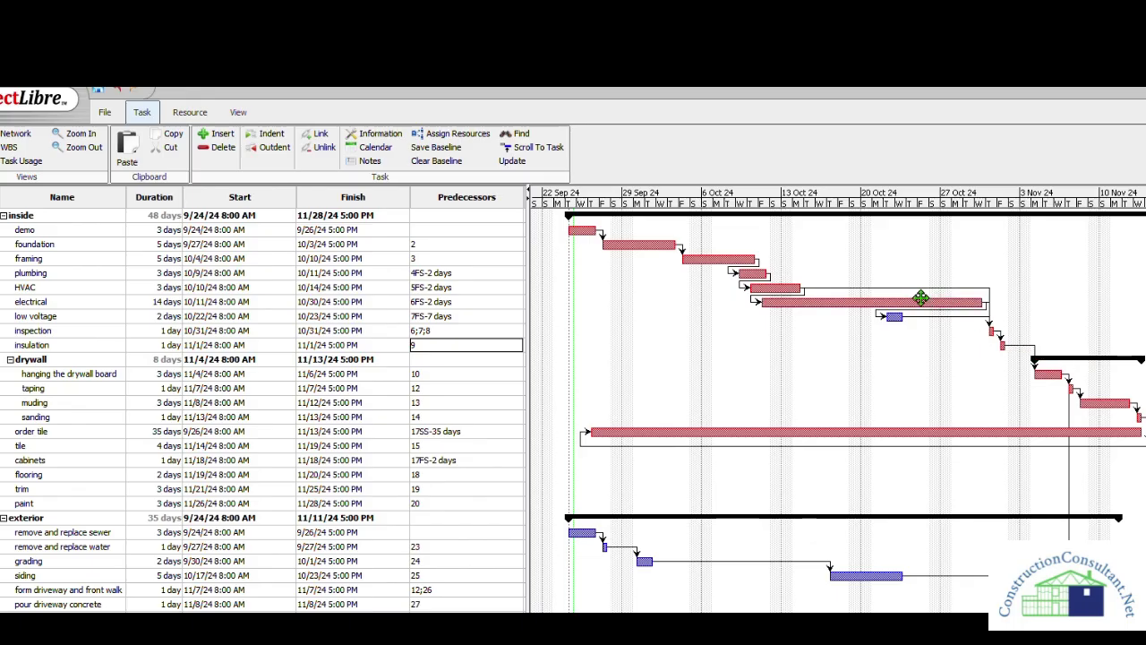
left_click_drag(912, 316, 810, 317)
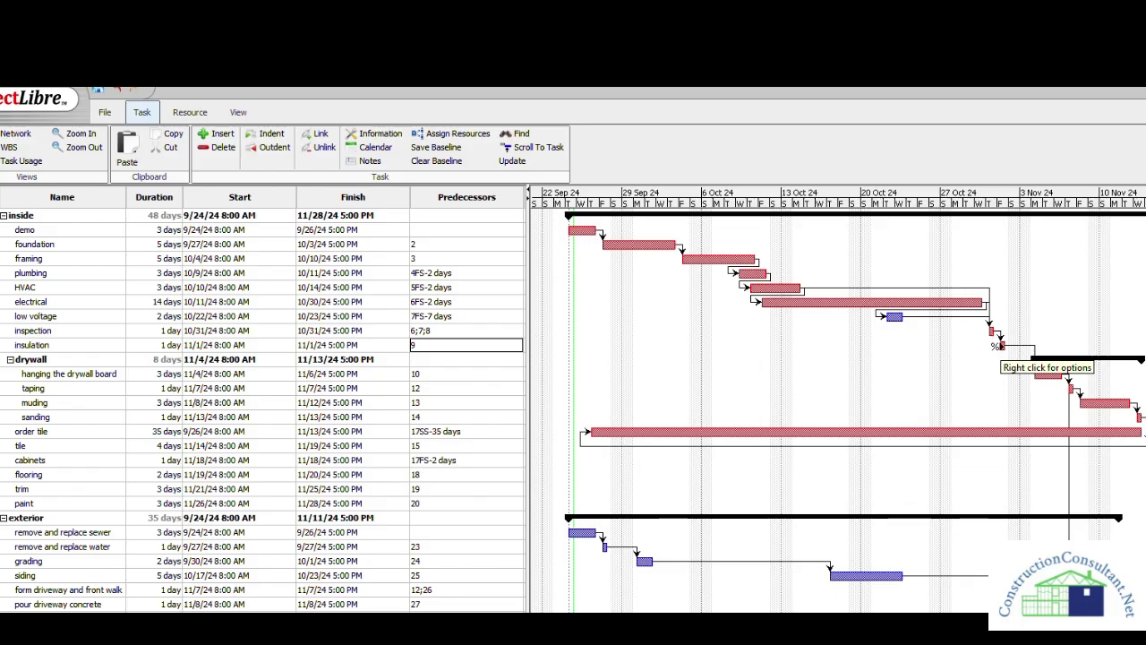
Step: Set the insulation task's duration to 3 days
double_click(170, 345)
left_click(164, 345)
left_click_drag(166, 344, 160, 345)
type("3")
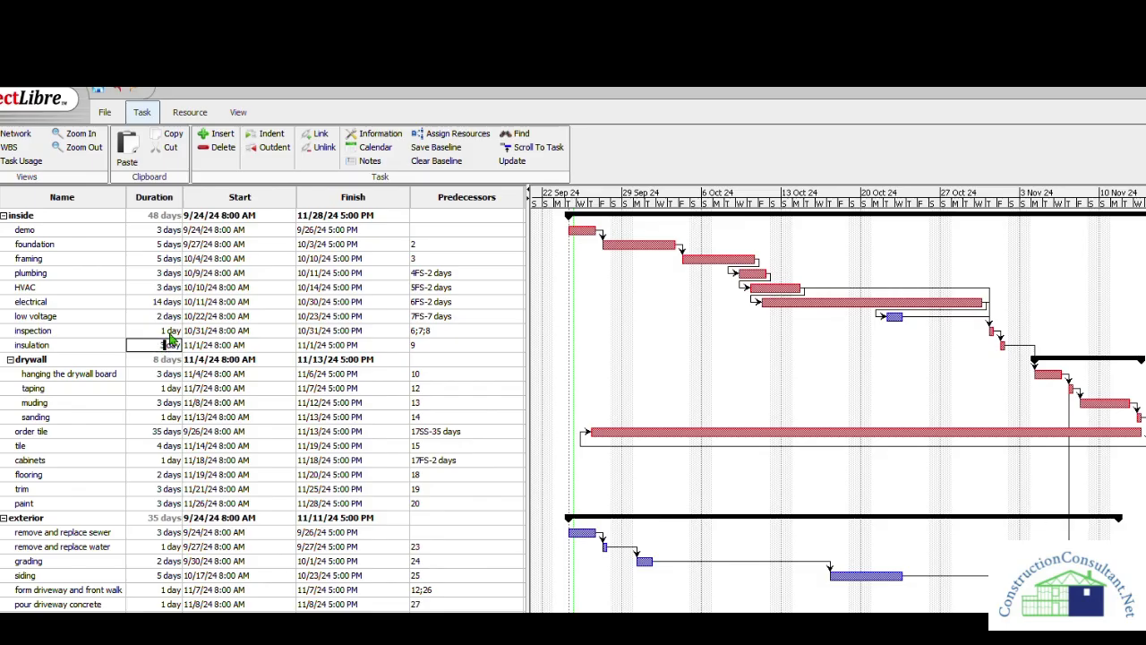
key("Return")
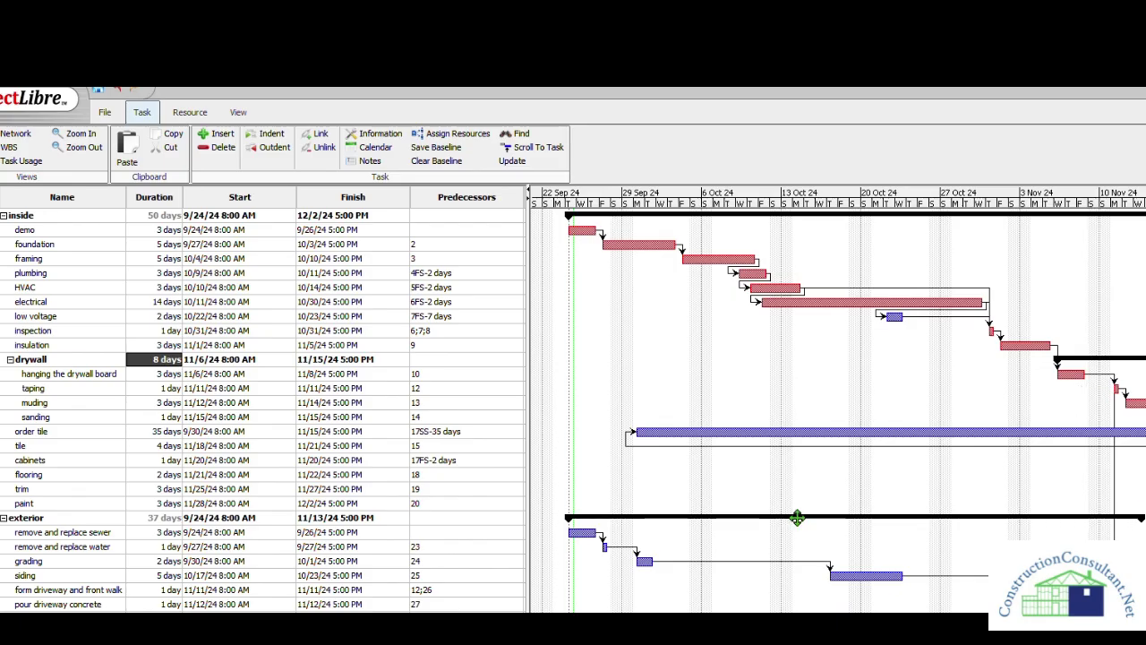
left_click(588, 87)
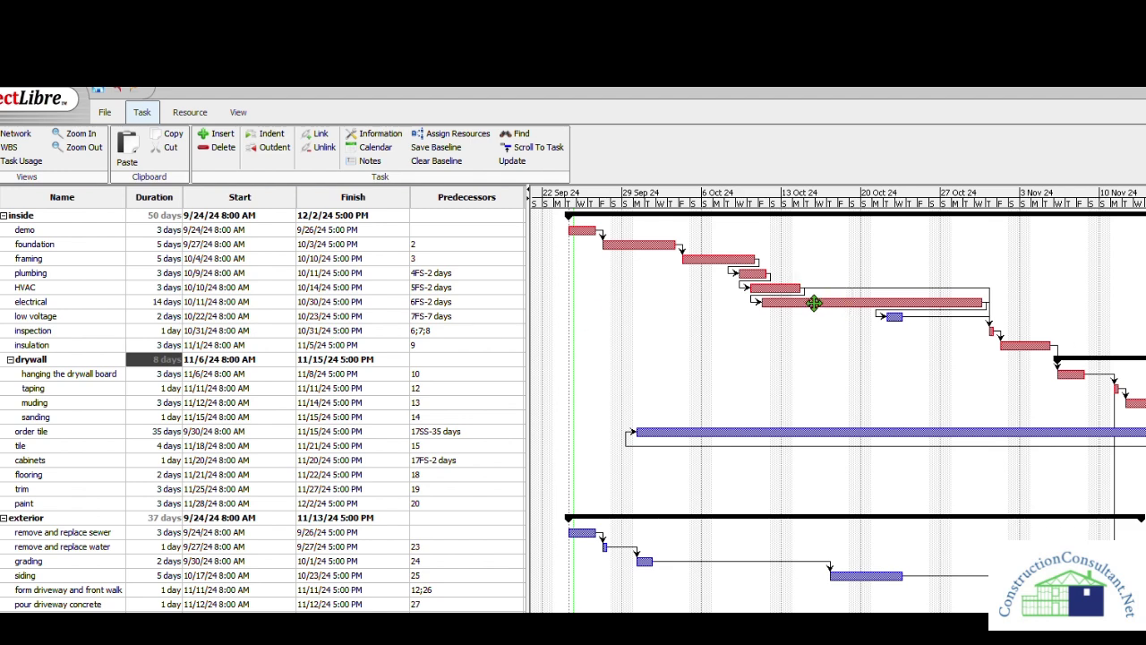
Step: Set the electrical task's duration to 10 days
left_click(154, 308)
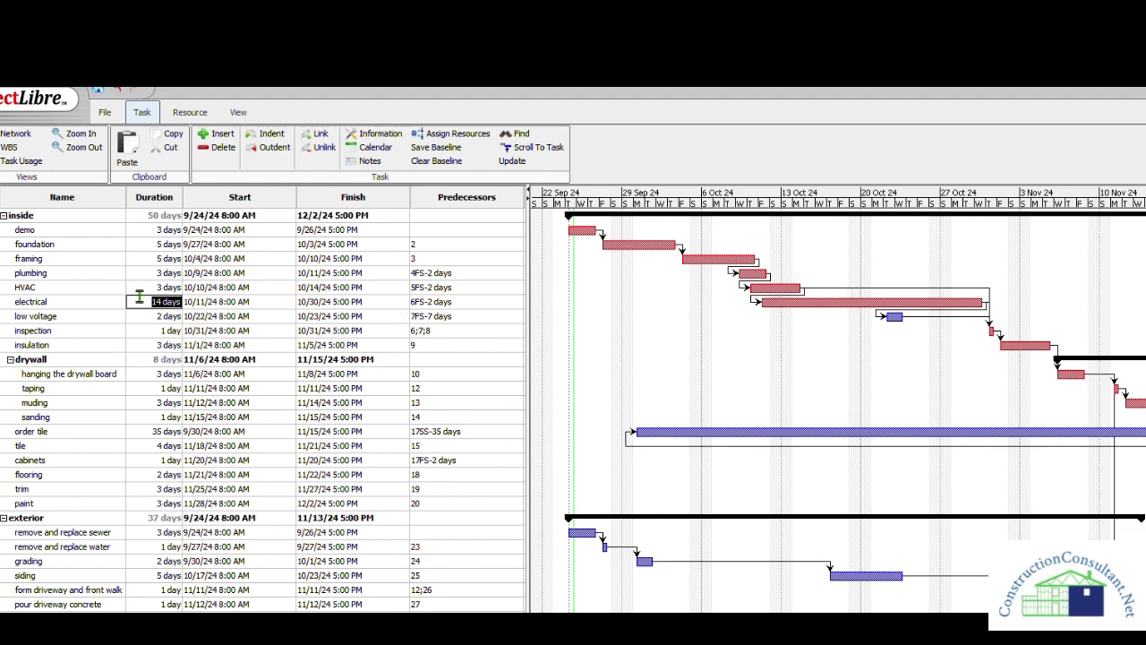
type("10")
key("Return")
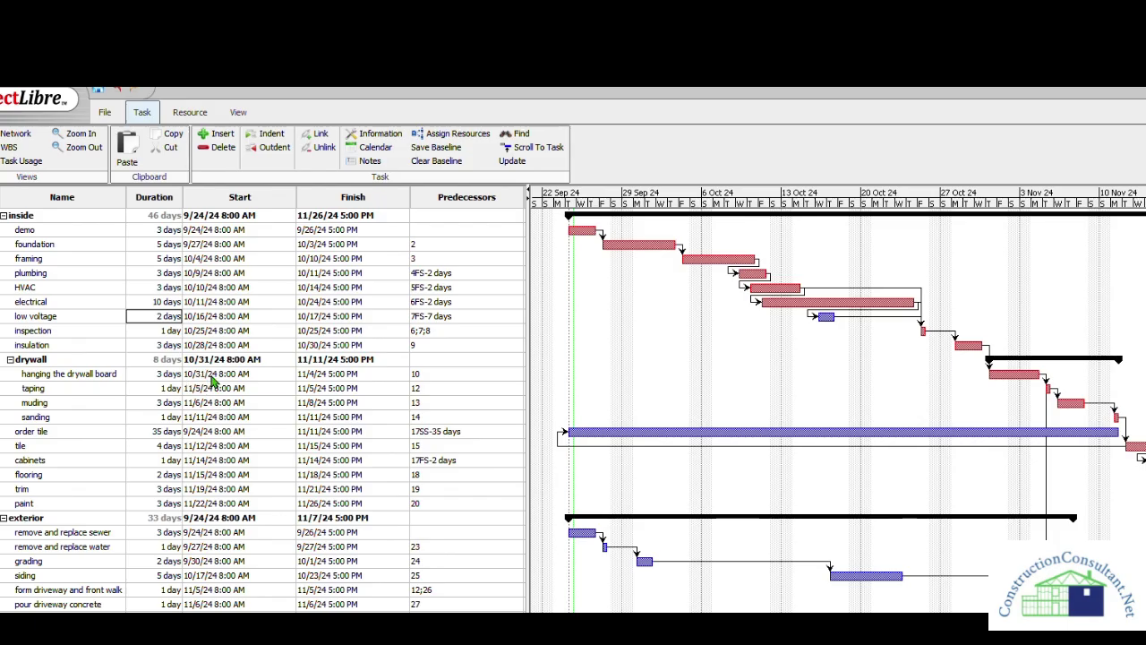
left_click(587, 87)
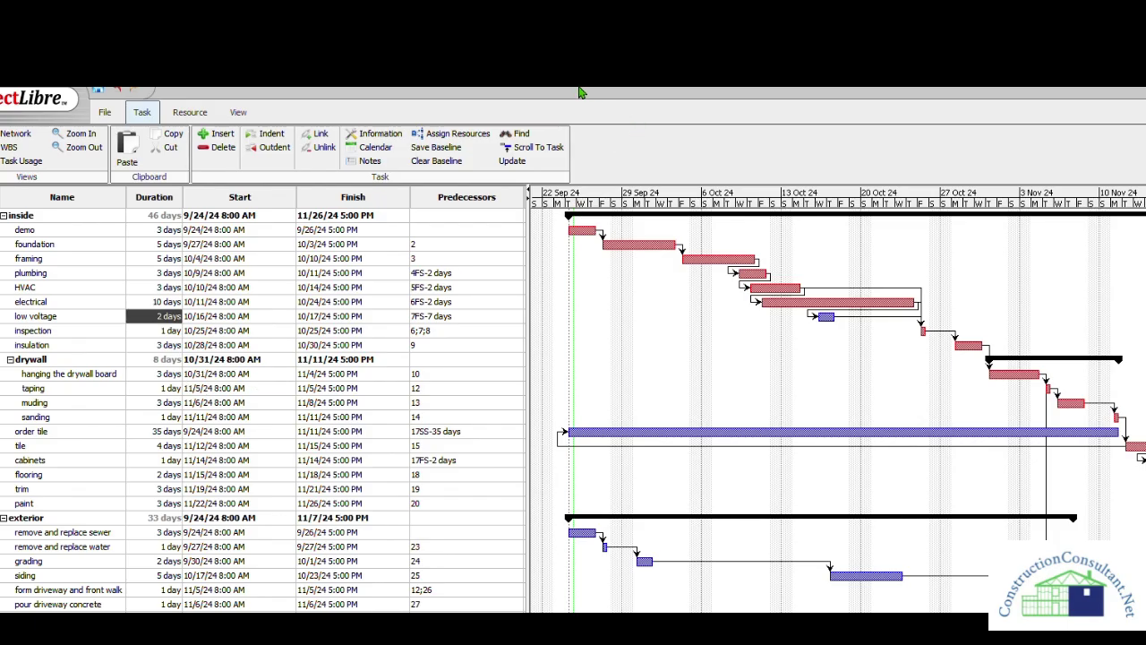